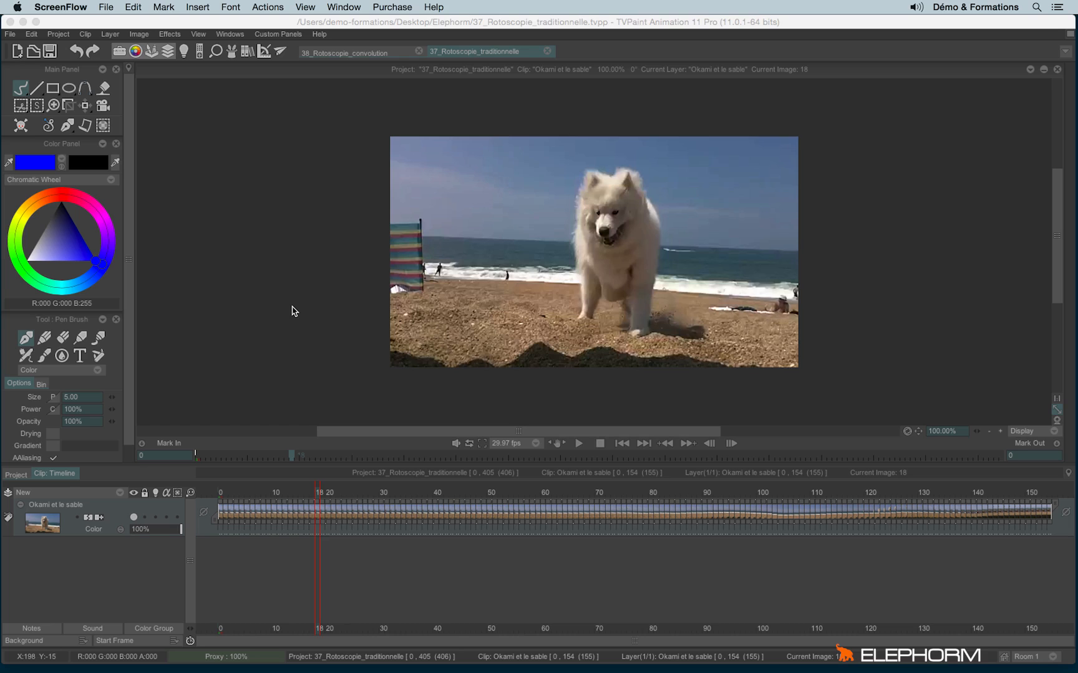
Step: Play the dog clip from its first frame to examine the camera movement, and stop playback at about frame 39
mouse_move(226, 495)
left_mouse_down()
mouse_move(568, 543)
mouse_move(624, 518)
mouse_move(765, 499)
mouse_move(220, 499)
left_mouse_up()
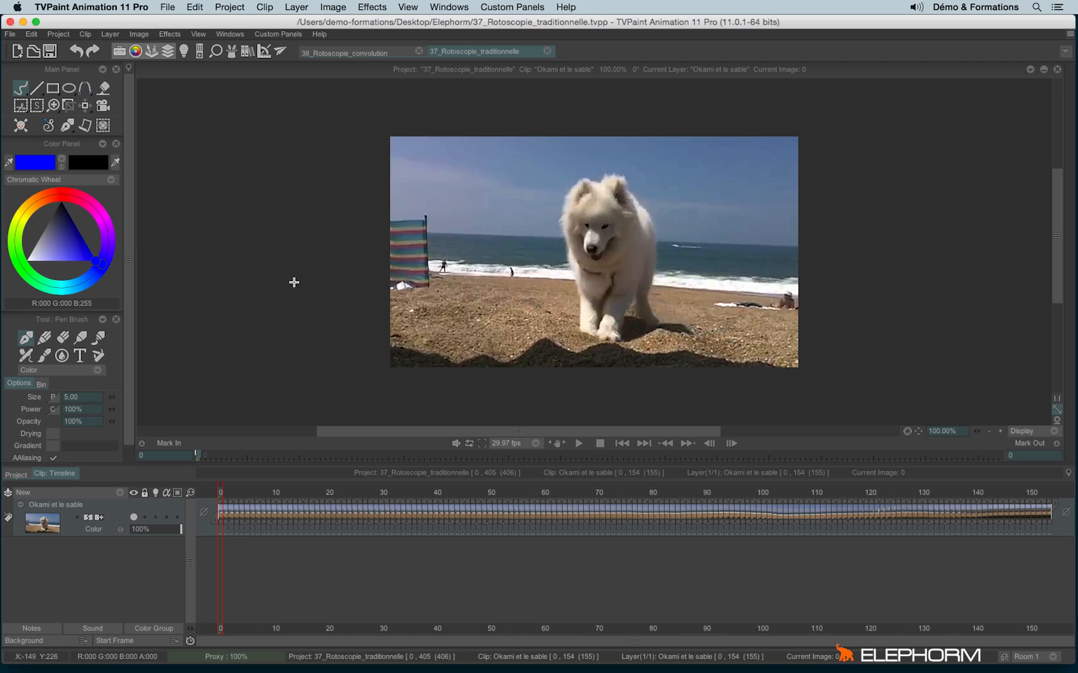
left_click(578, 443)
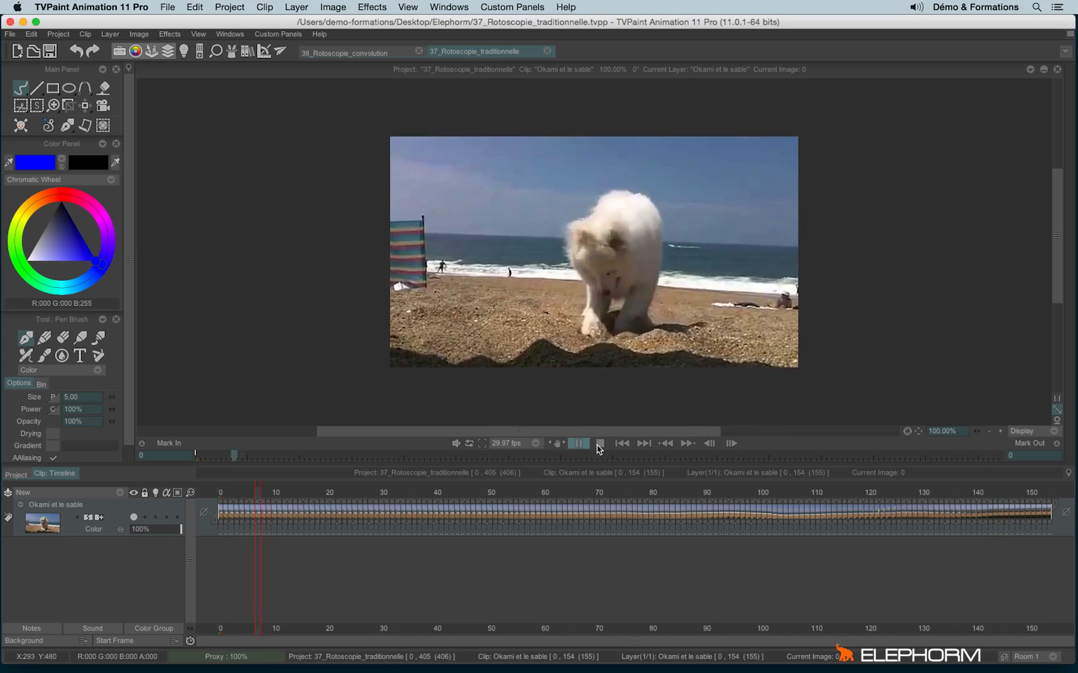
left_click(601, 444)
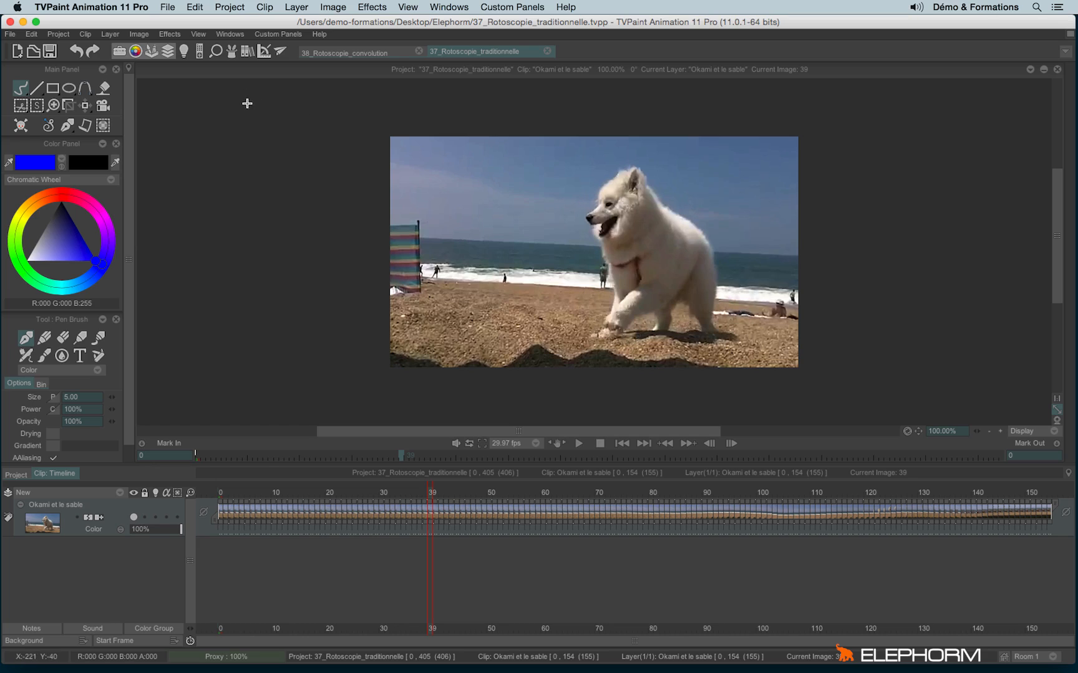
Step: Open the Pixel Tracker window and place it beside the footage so the image is uncovered
left_click(230, 35)
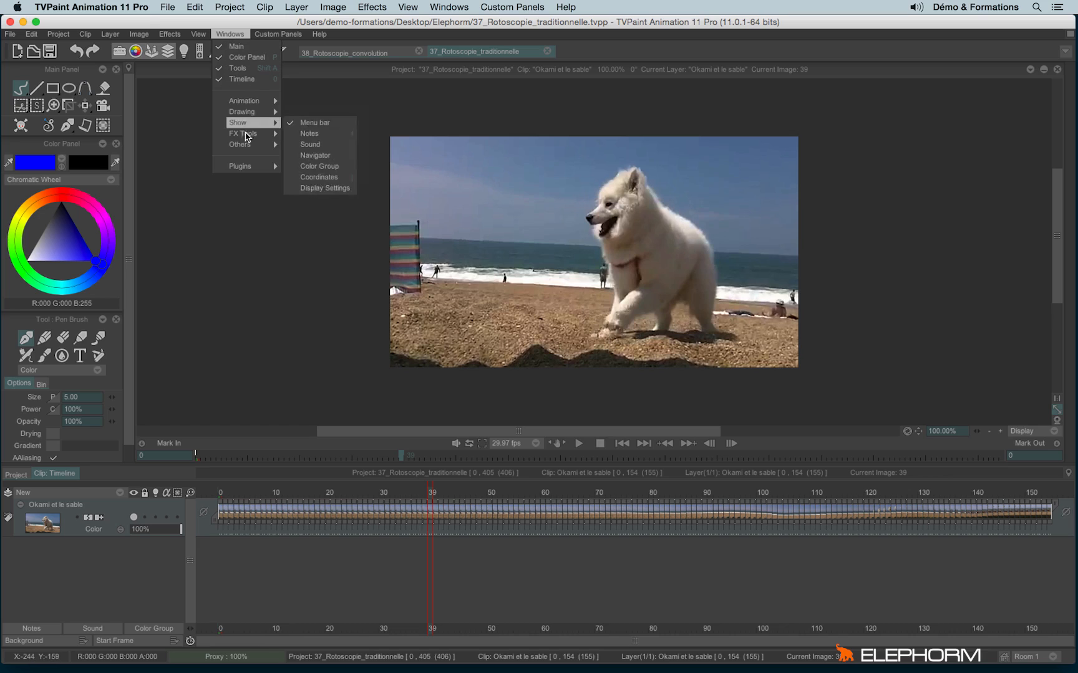
mouse_move(247, 136)
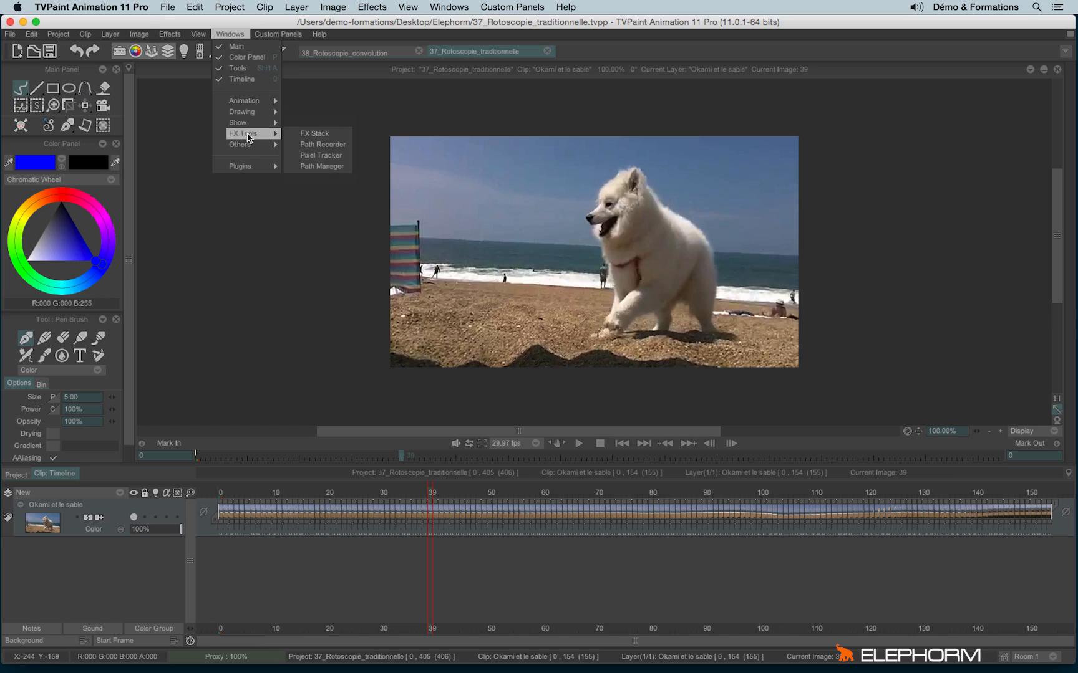
left_click(342, 161)
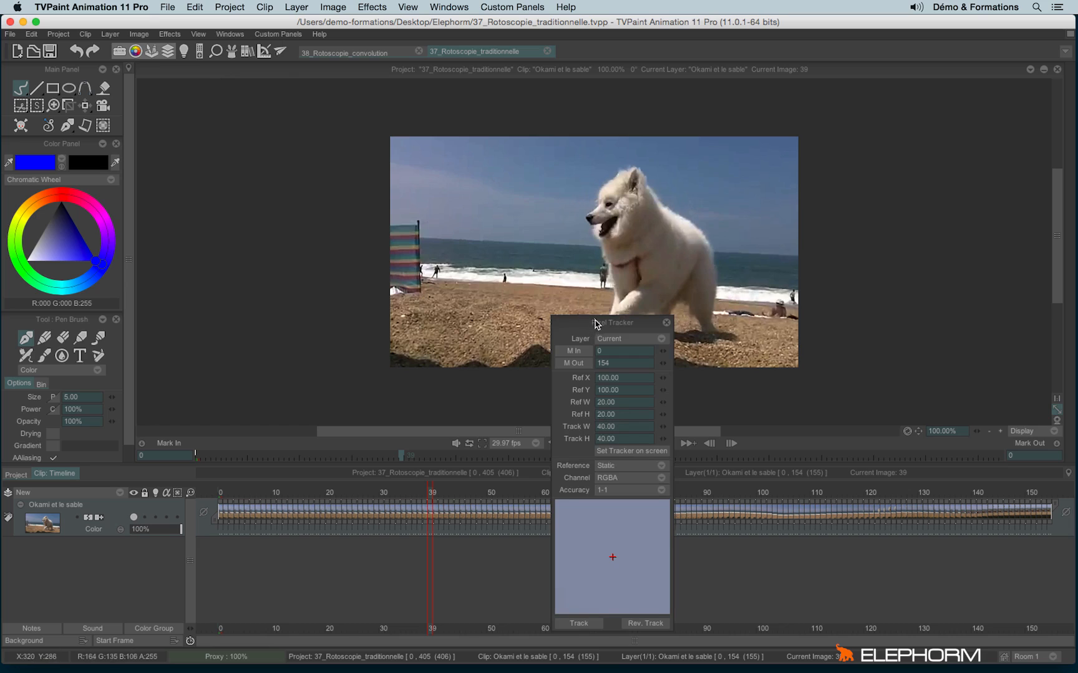
left_click_drag(592, 323, 205, 108)
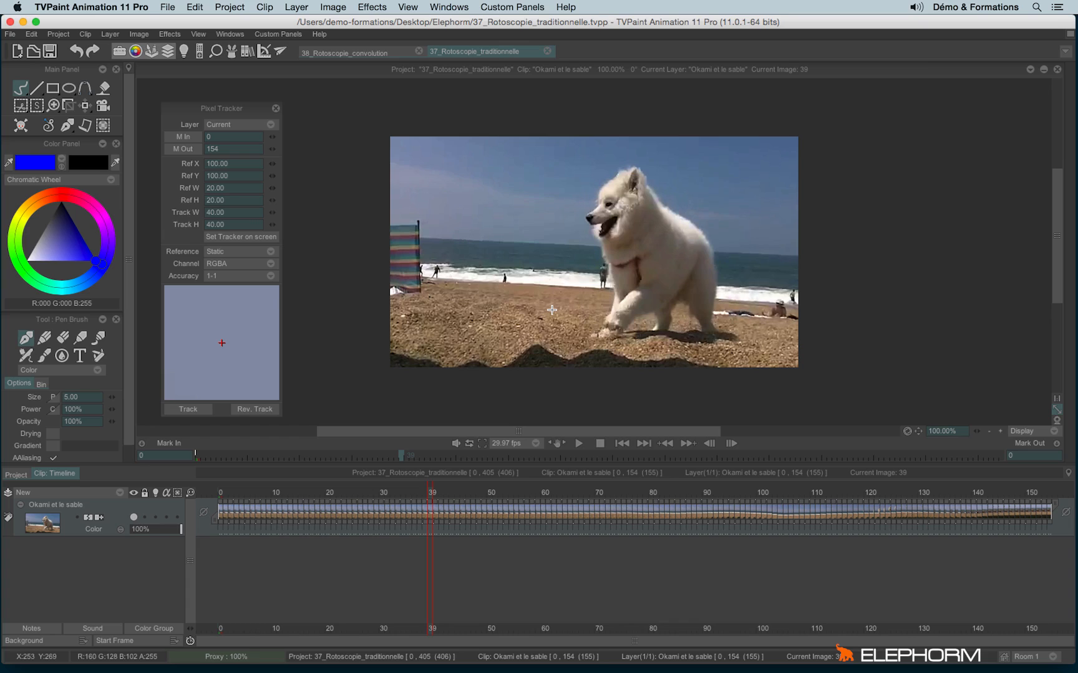
Step: Set the tracker on screen over the small distant figure at the shoreline on frame 0, at about X 190, Y 208
left_click(228, 238)
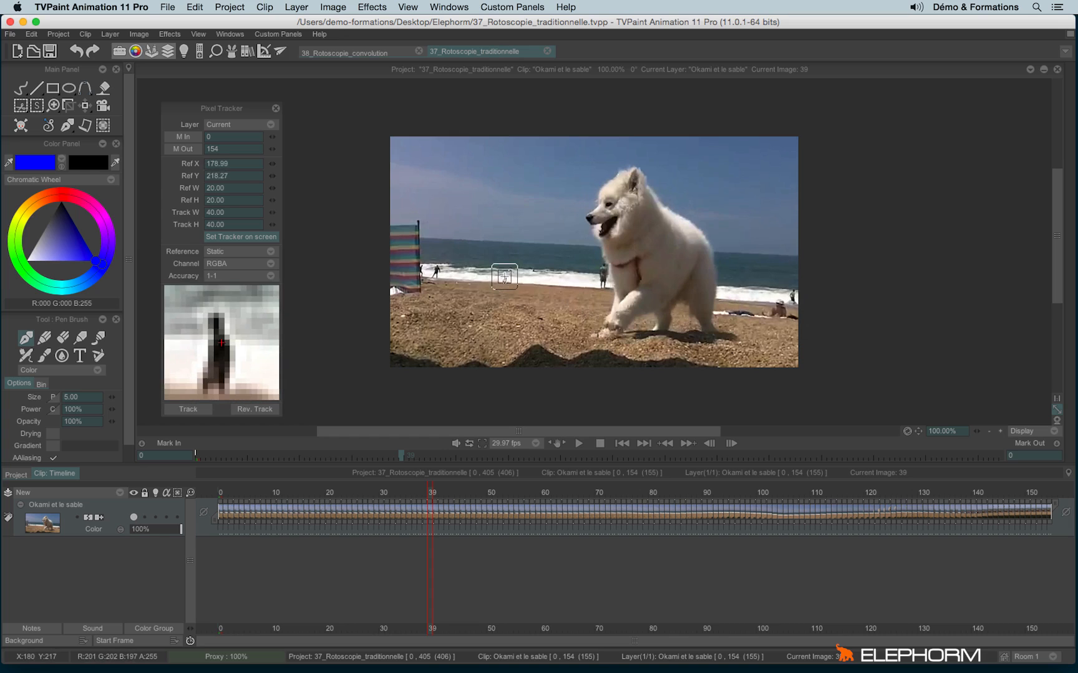
left_click(504, 277)
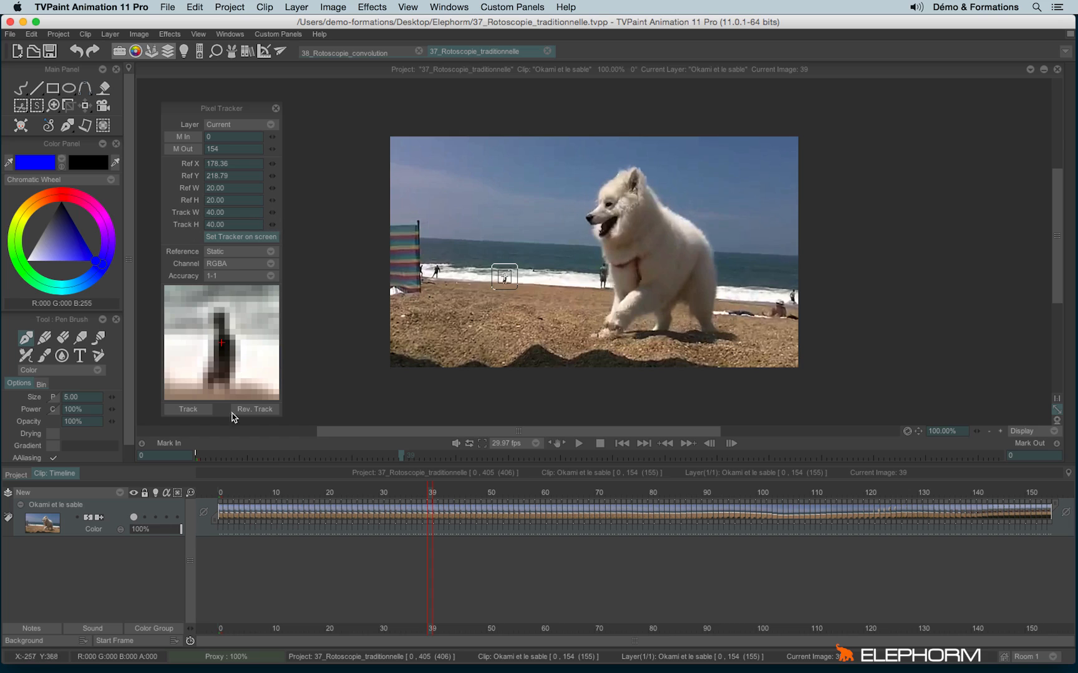
left_click_drag(235, 492, 201, 491)
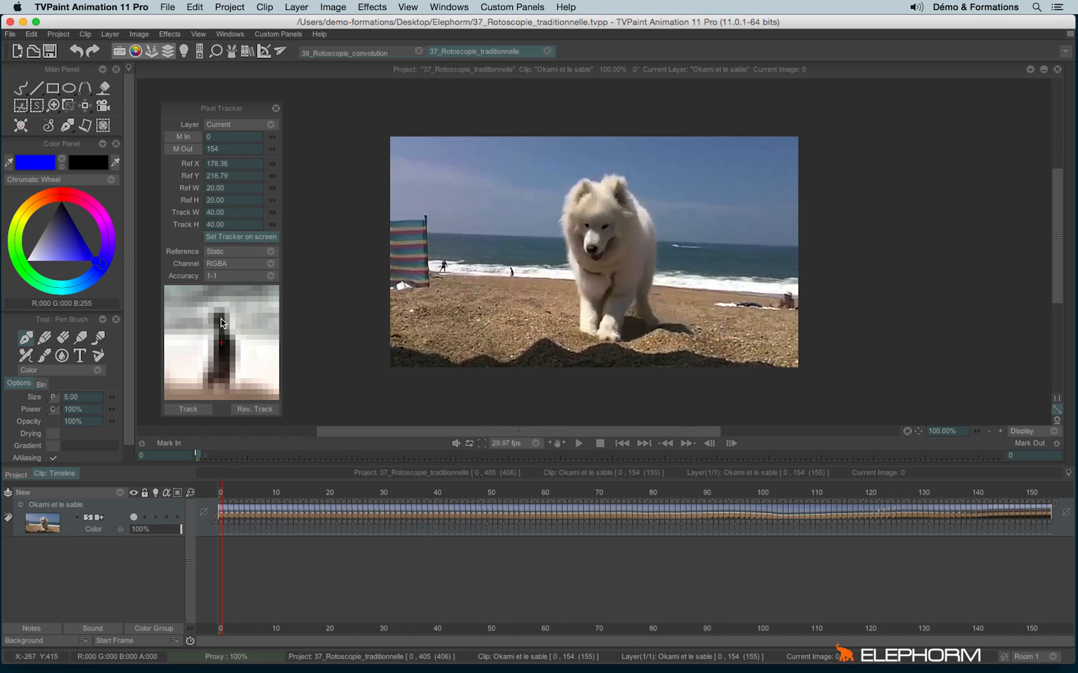
left_click(225, 242)
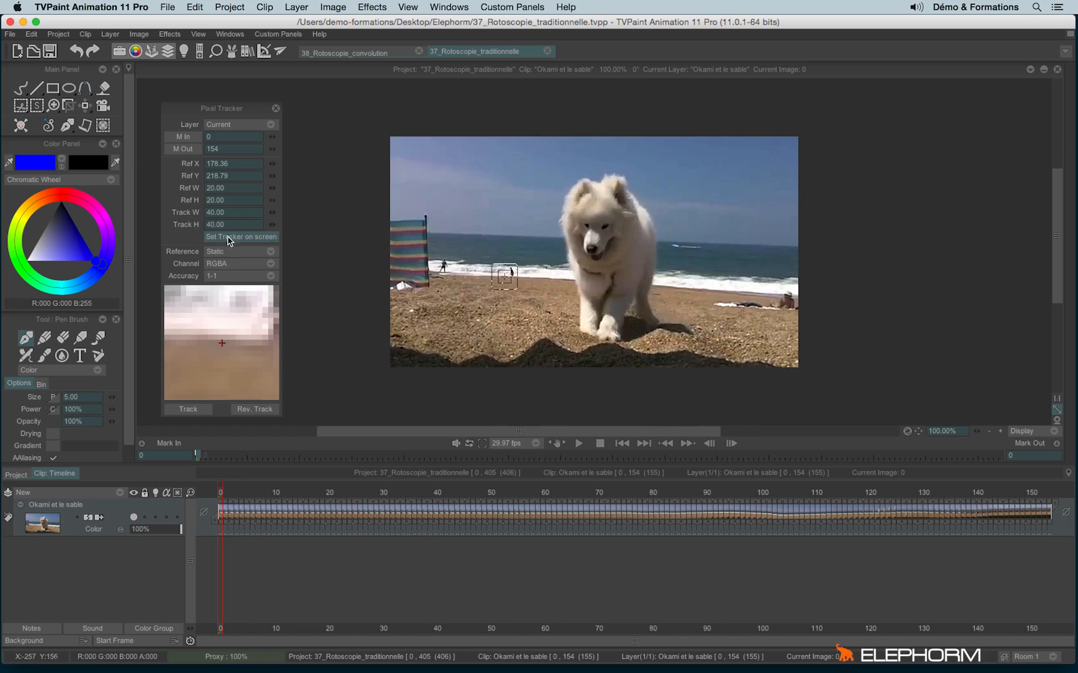
left_click_drag(509, 281, 511, 270)
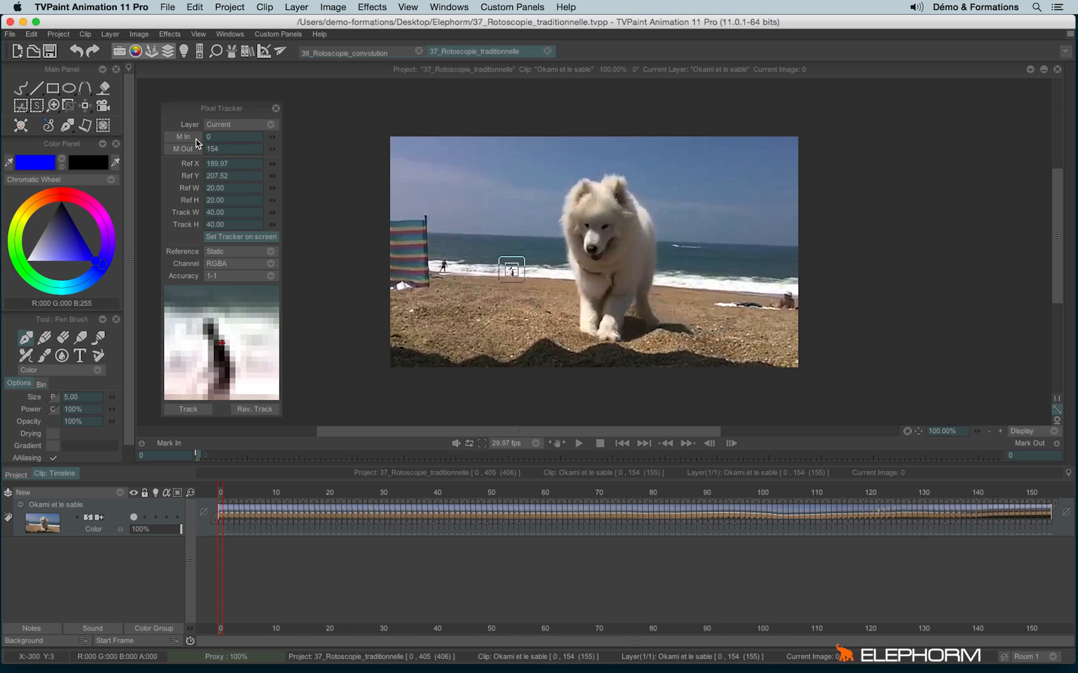
Step: Set the tracker's mark out to frame 129 and return to the first frame
mouse_move(221, 495)
left_mouse_down()
mouse_move(311, 517)
mouse_move(615, 541)
mouse_move(932, 522)
mouse_move(916, 522)
left_mouse_up()
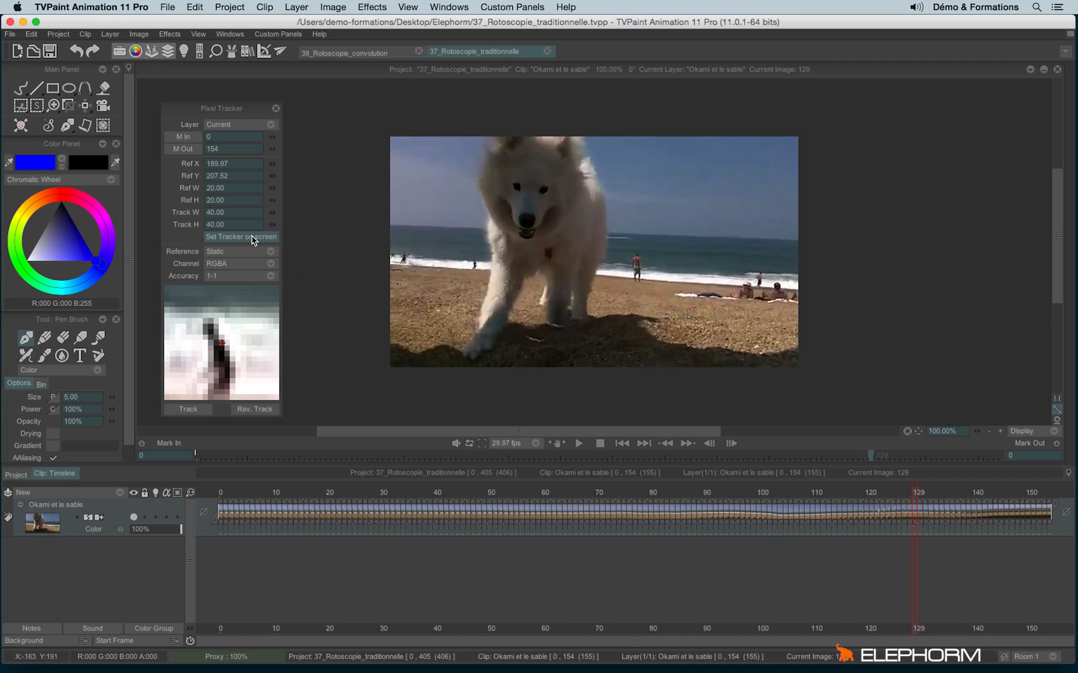
left_click(182, 150)
left_click(223, 493)
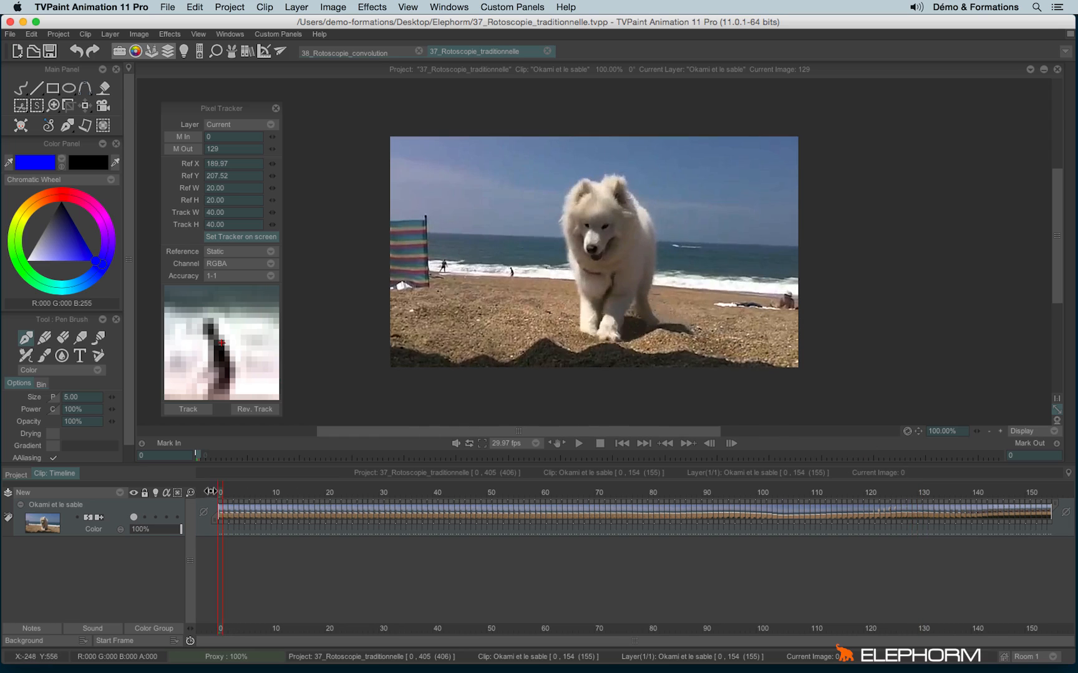
Step: Track the figure forward, save the tracker as Track 1, and close the Pixel Tracker
left_click(189, 410)
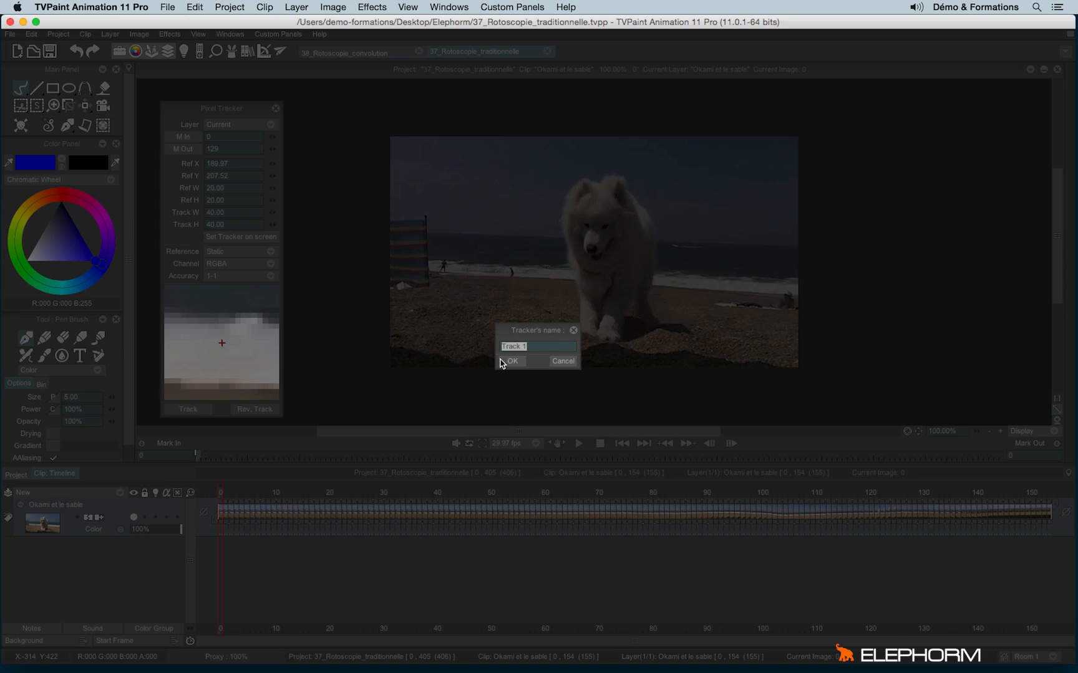
left_click(512, 361)
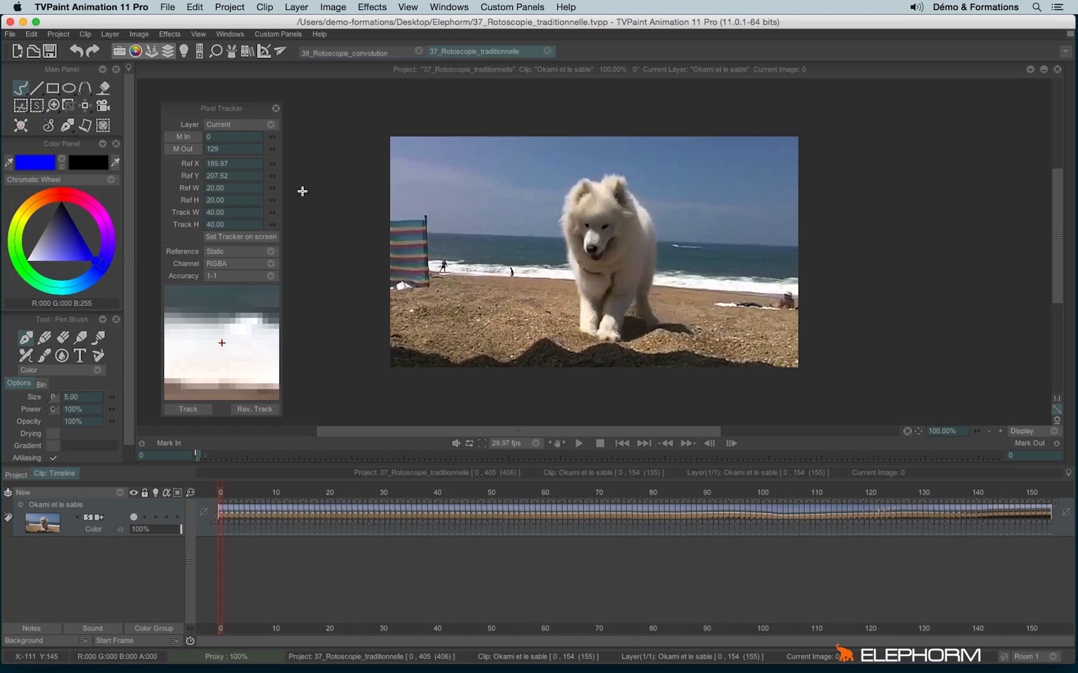
left_click(275, 108)
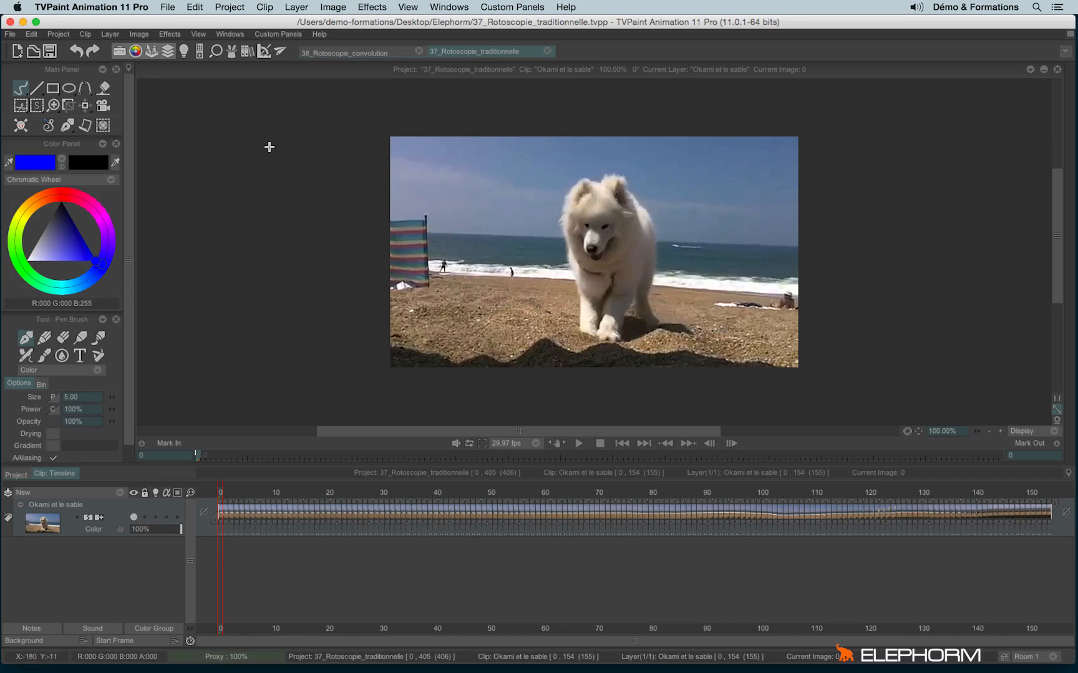
Step: Open the FX Stack, then disable and collapse its two existing Stabilization 1 Point effects
left_click(231, 51)
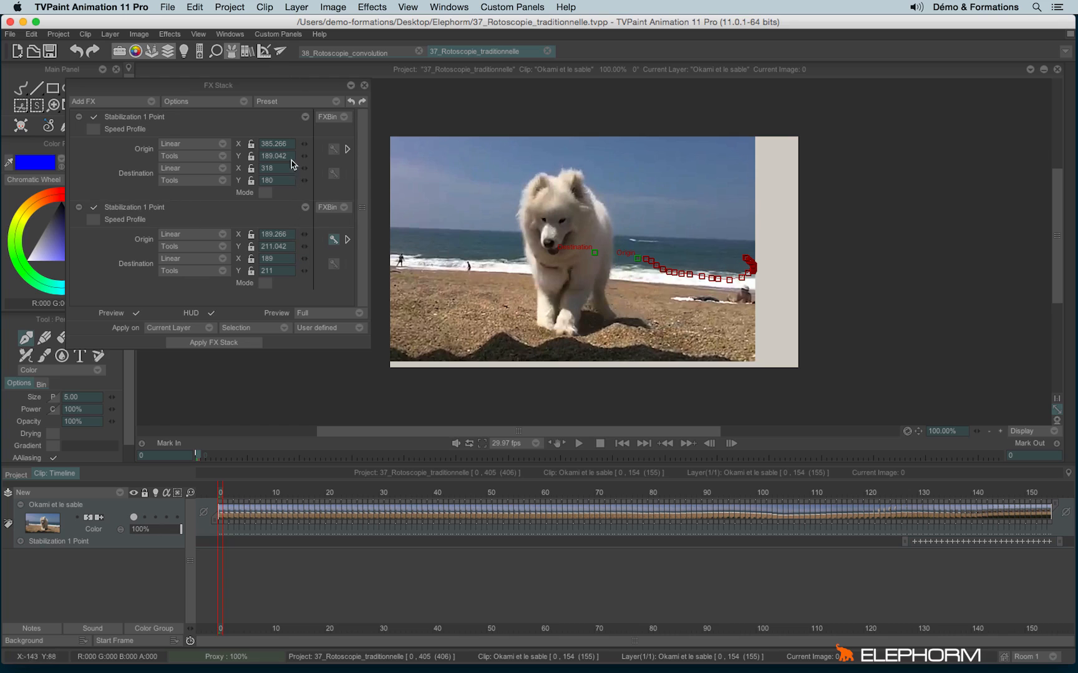
left_click(94, 117)
left_click(79, 117)
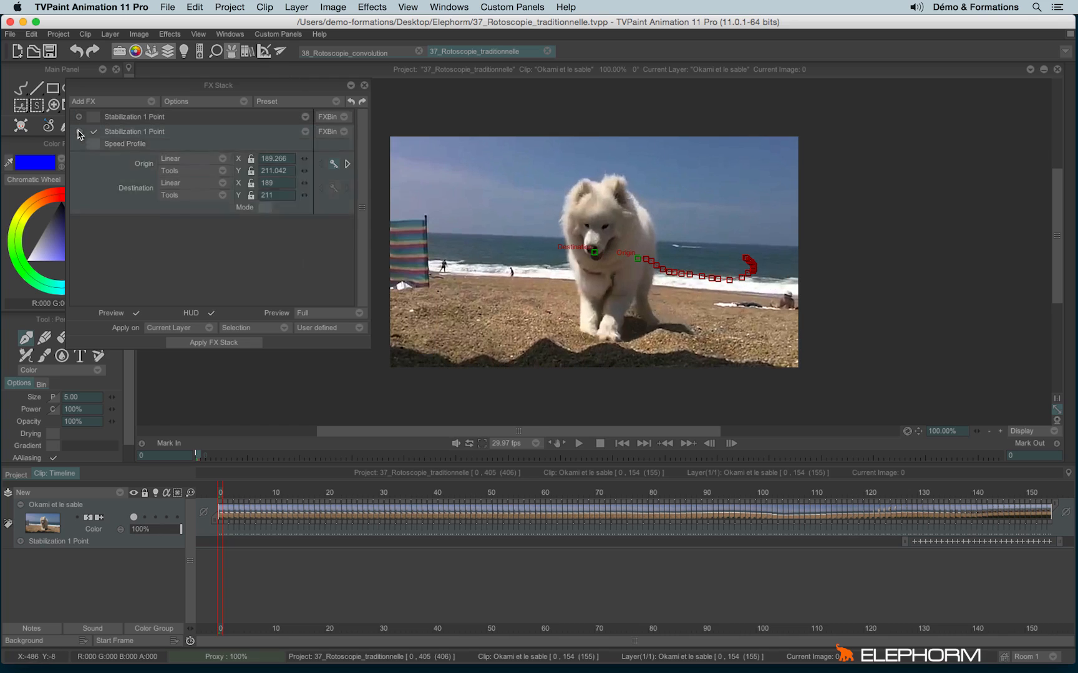
left_click(78, 132)
left_click(94, 132)
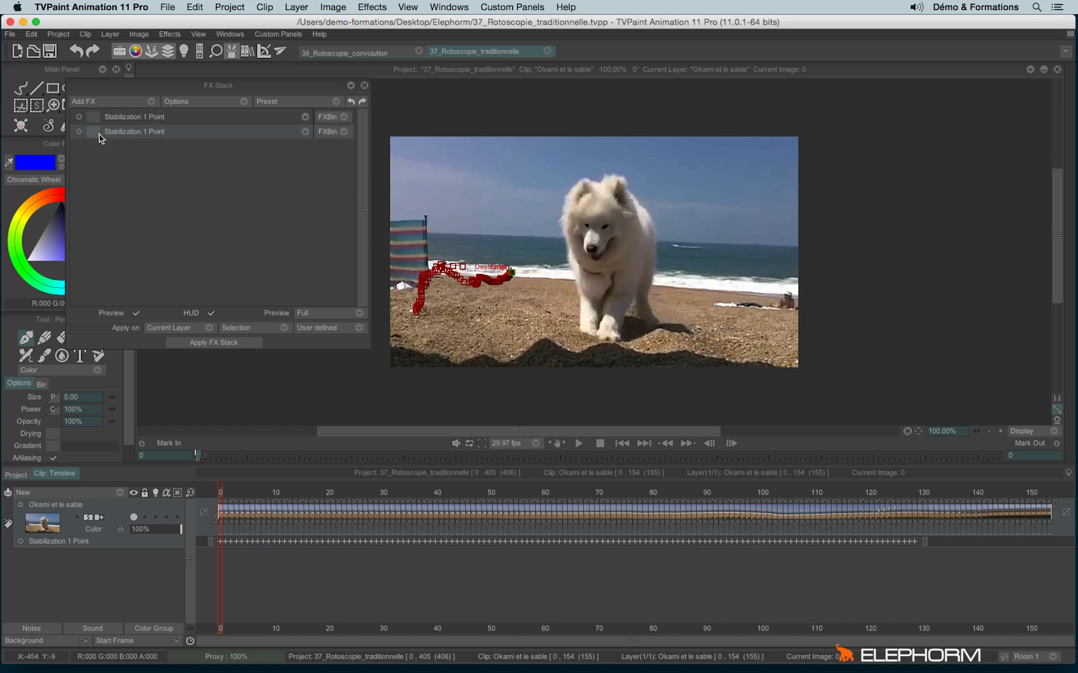
Step: Add a new Stabilization 1 Point effect and copy Track 1 from the path bin into its Origin
left_click(133, 102)
mouse_move(165, 177)
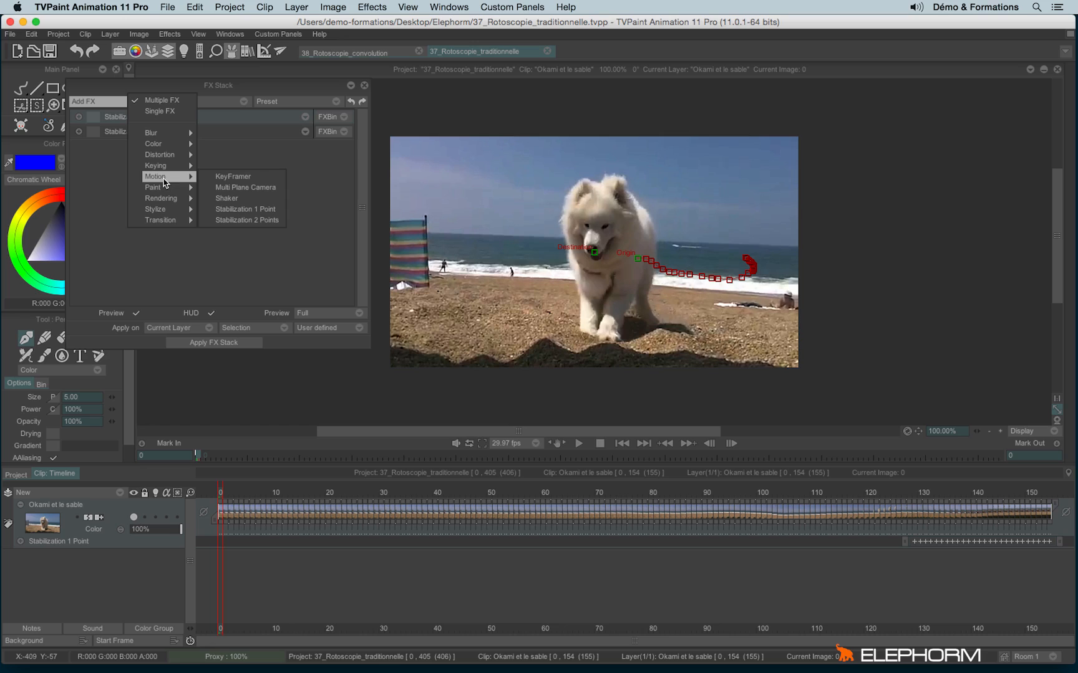
left_click(277, 209)
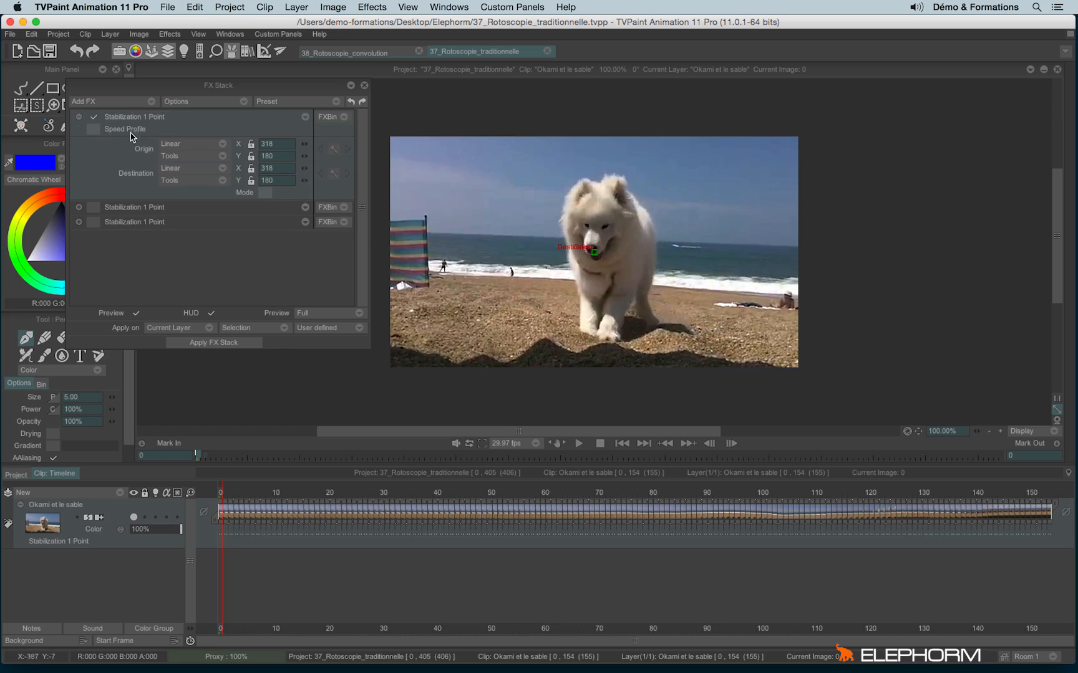
left_click(168, 157)
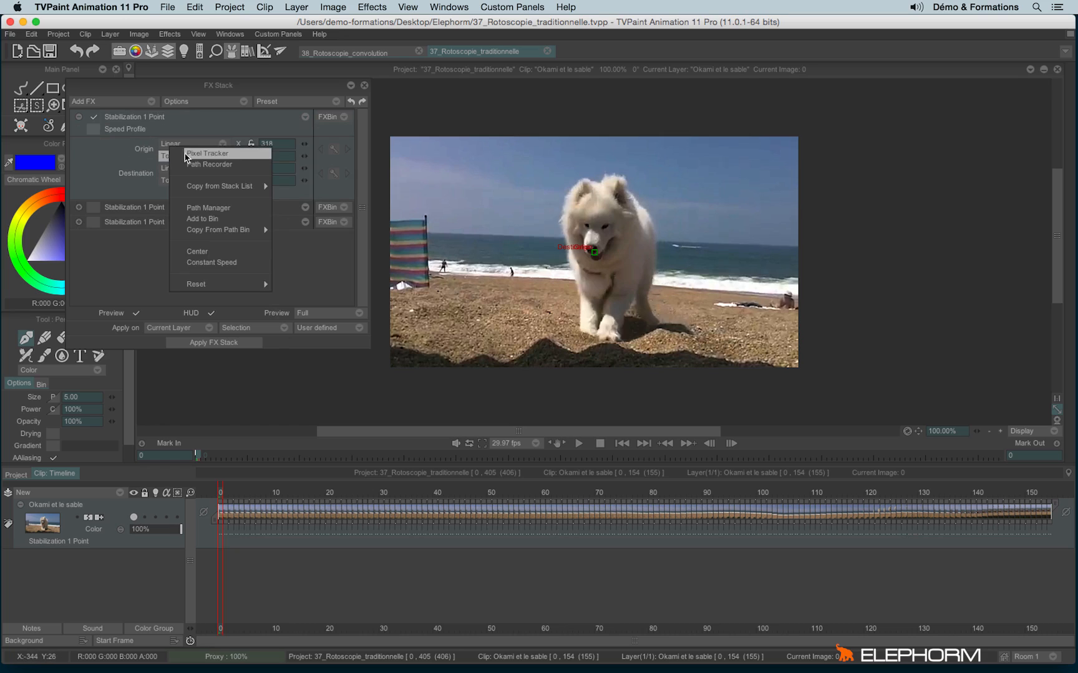
mouse_move(230, 190)
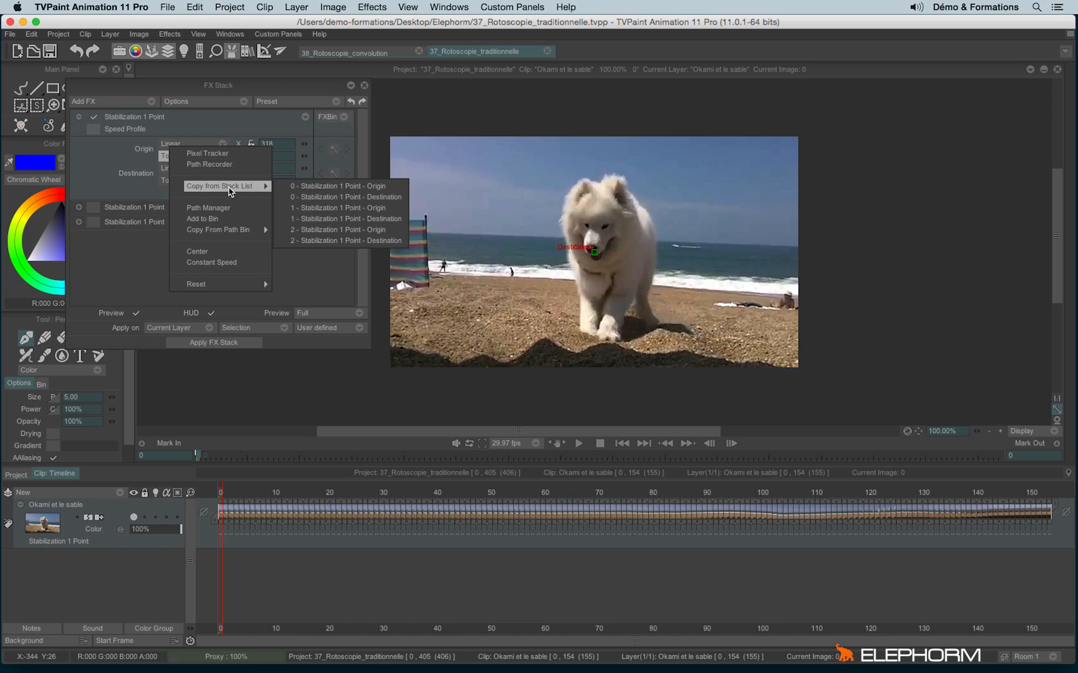
mouse_move(230, 230)
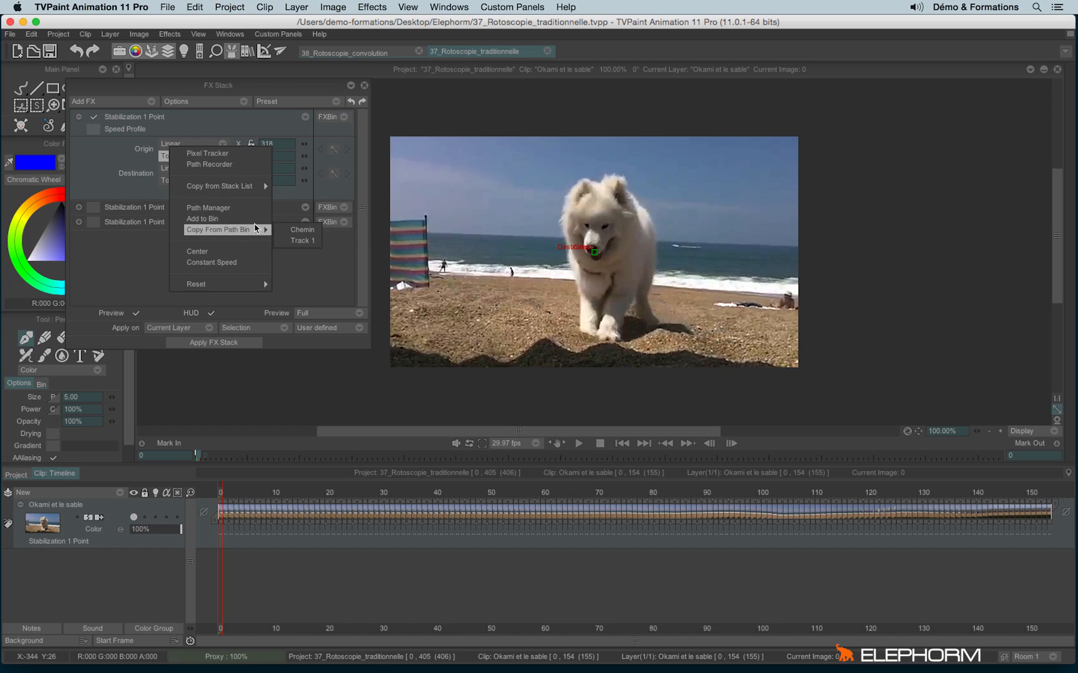
left_click(303, 240)
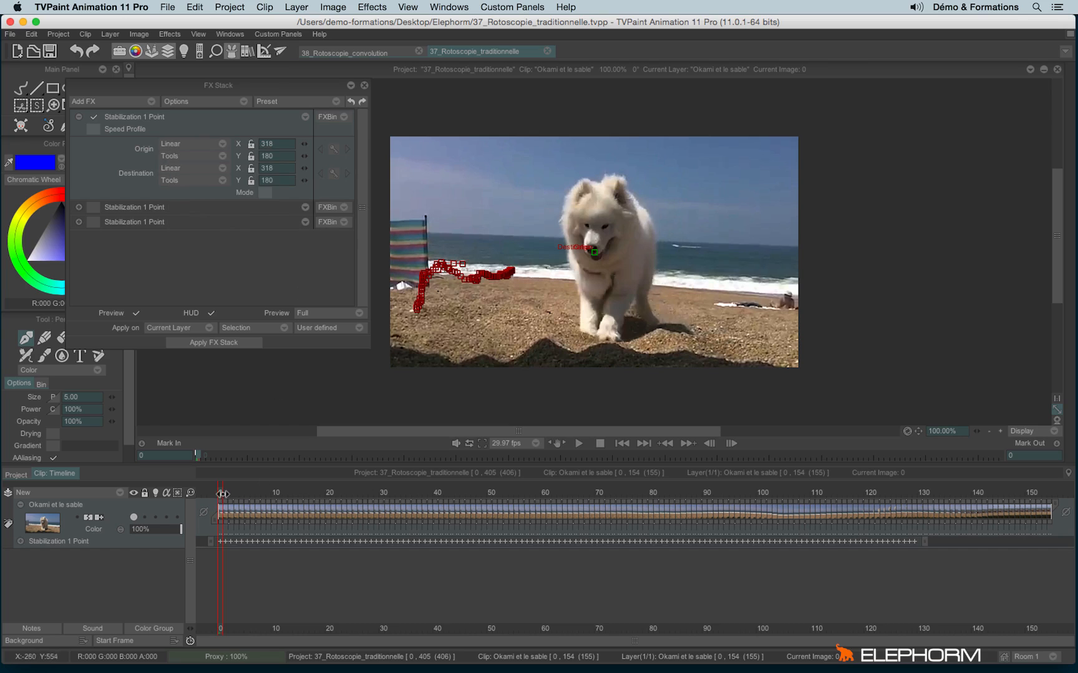
Step: Move the Destination point onto the first frame's tracked point at about X 190, Y 210, and preview the stabilization up to frame 142
mouse_move(220, 499)
left_mouse_down()
mouse_move(669, 502)
mouse_move(920, 524)
mouse_move(488, 525)
mouse_move(563, 524)
left_mouse_up()
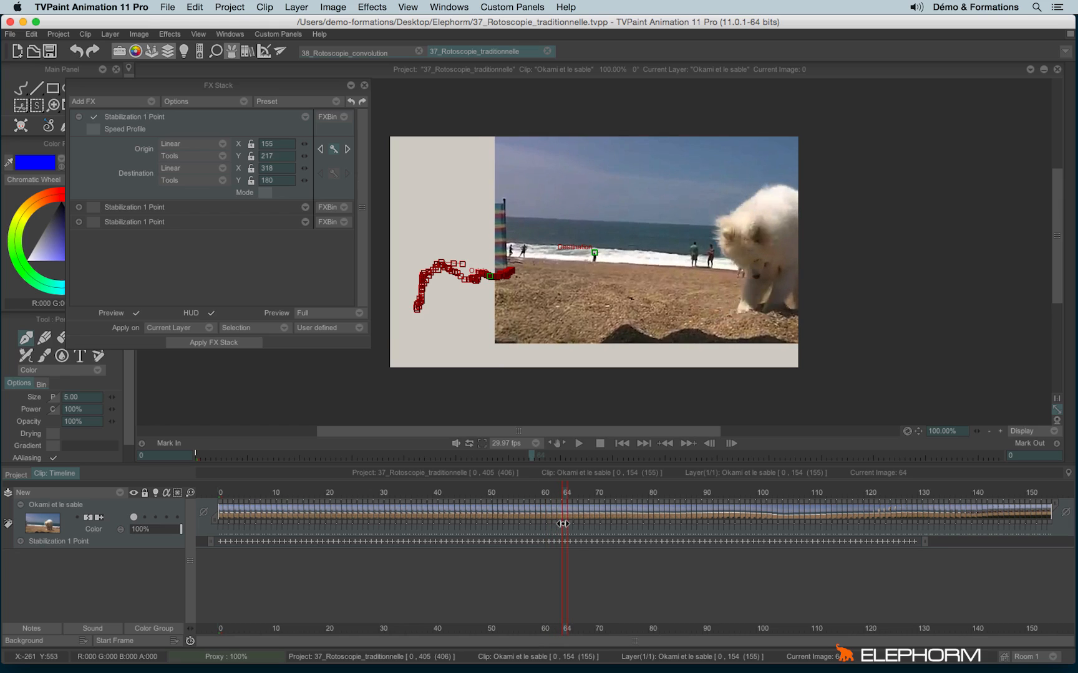
left_click_drag(564, 523, 219, 525)
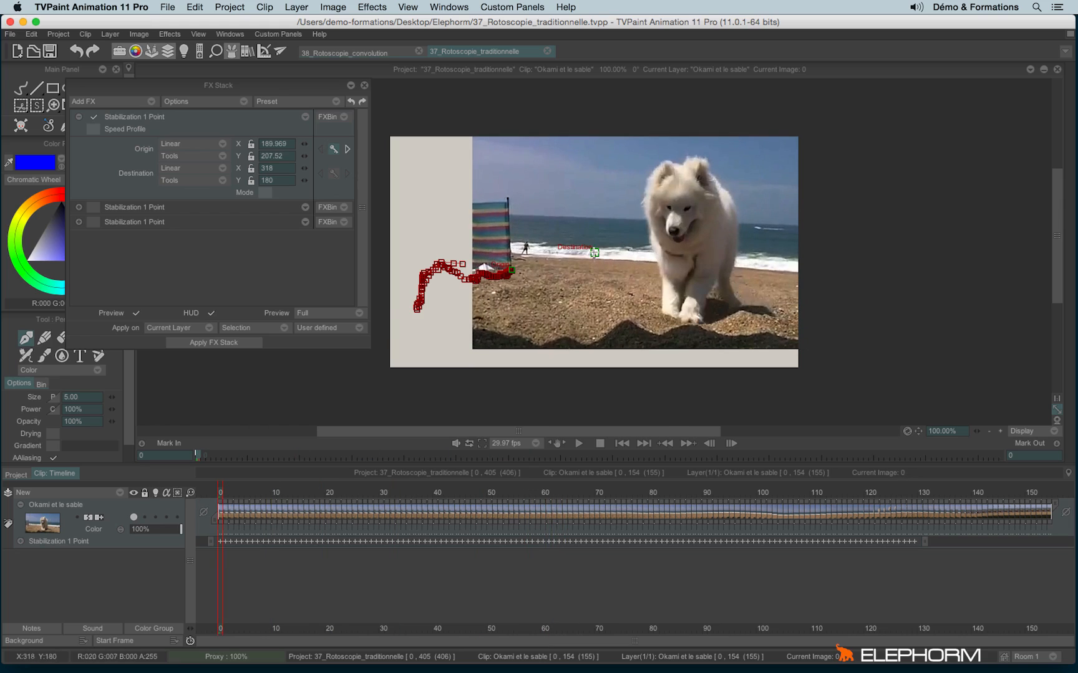
mouse_move(594, 252)
left_mouse_down()
mouse_move(534, 304)
mouse_move(487, 249)
mouse_move(440, 231)
mouse_move(513, 271)
left_mouse_up()
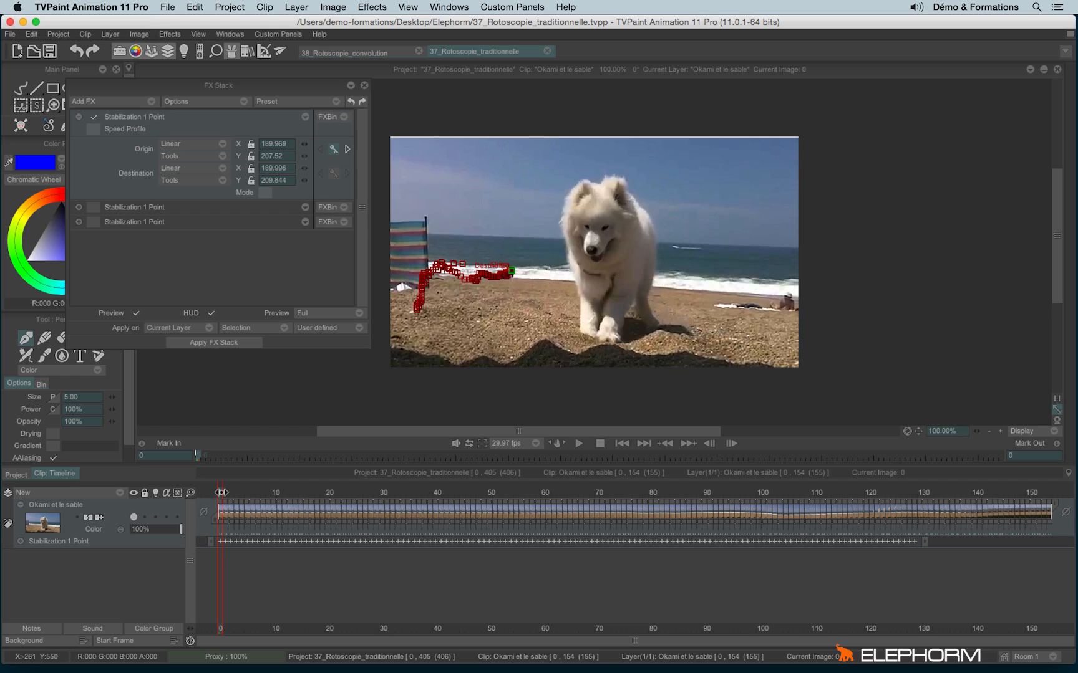
mouse_move(222, 492)
left_mouse_down()
mouse_move(568, 519)
mouse_move(1023, 585)
mouse_move(980, 576)
left_mouse_up()
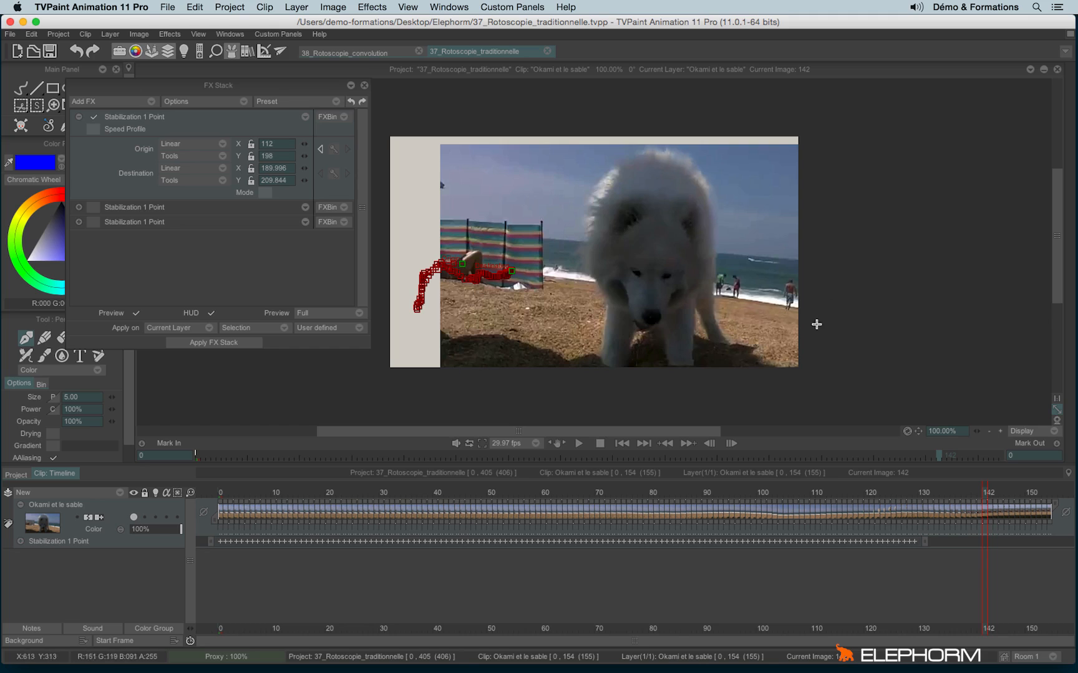
Step: Close the FX Stack, go to the next clip, and examine its stabilized footage up to frame 131 and its effect stack
left_click(365, 86)
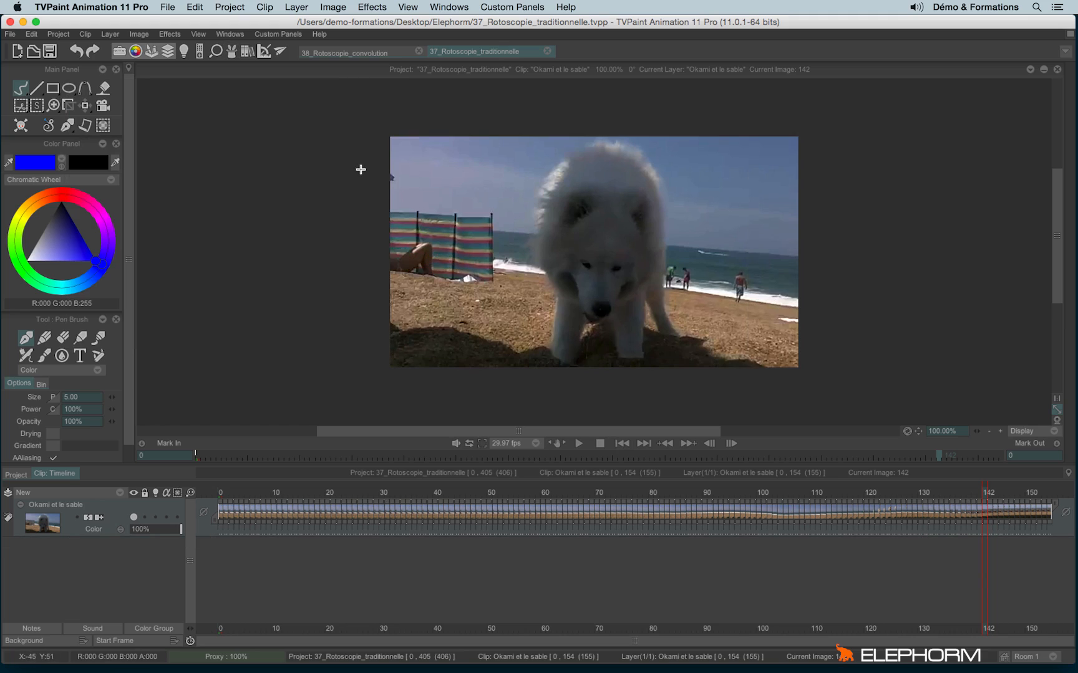
key("Page_Down")
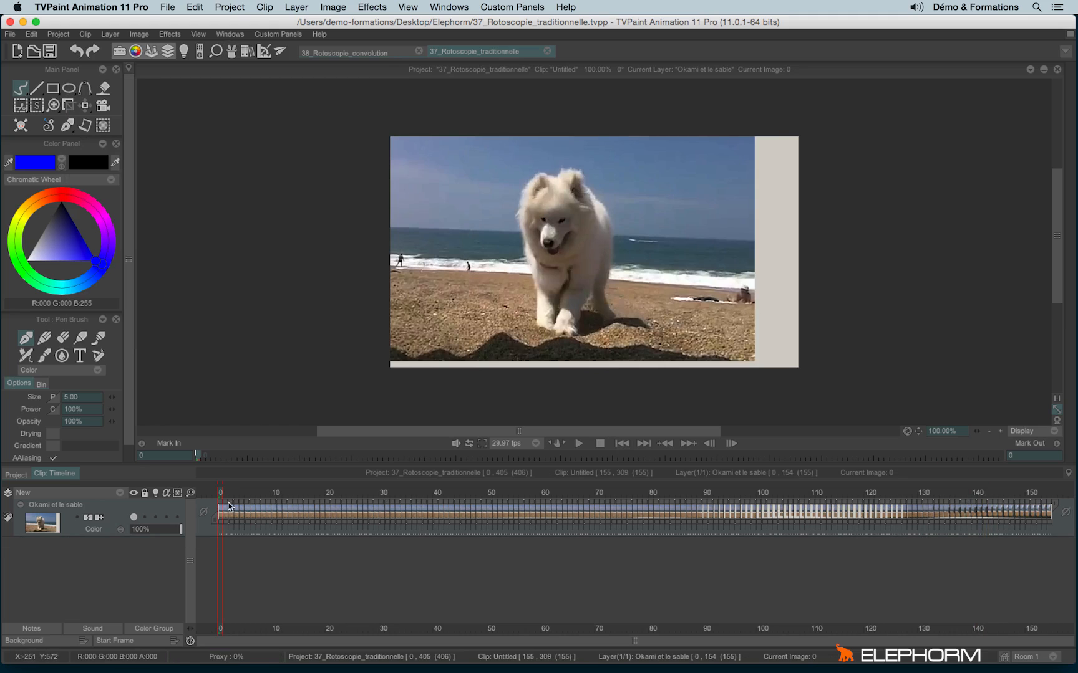
left_click_drag(223, 505, 926, 535)
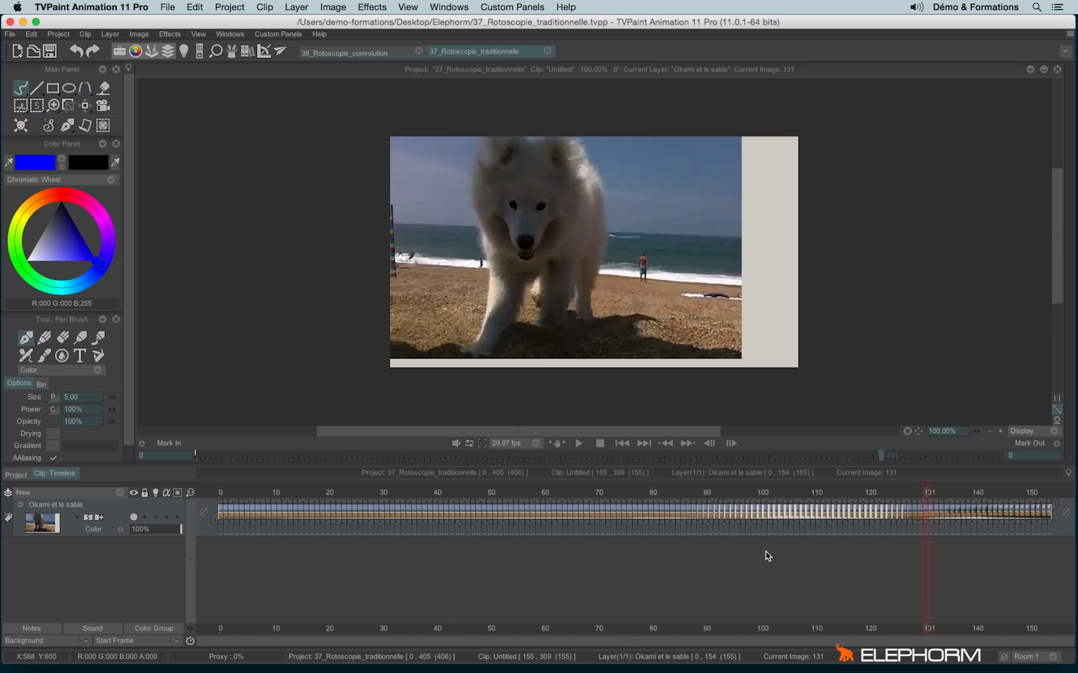
left_click(231, 51)
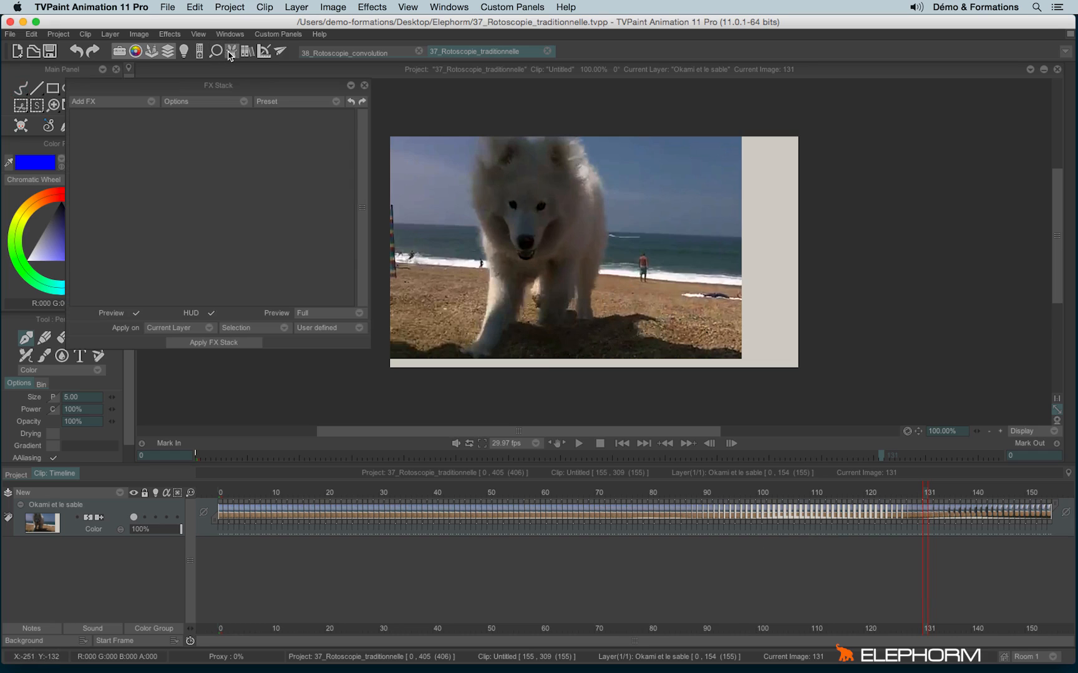
left_click(364, 86)
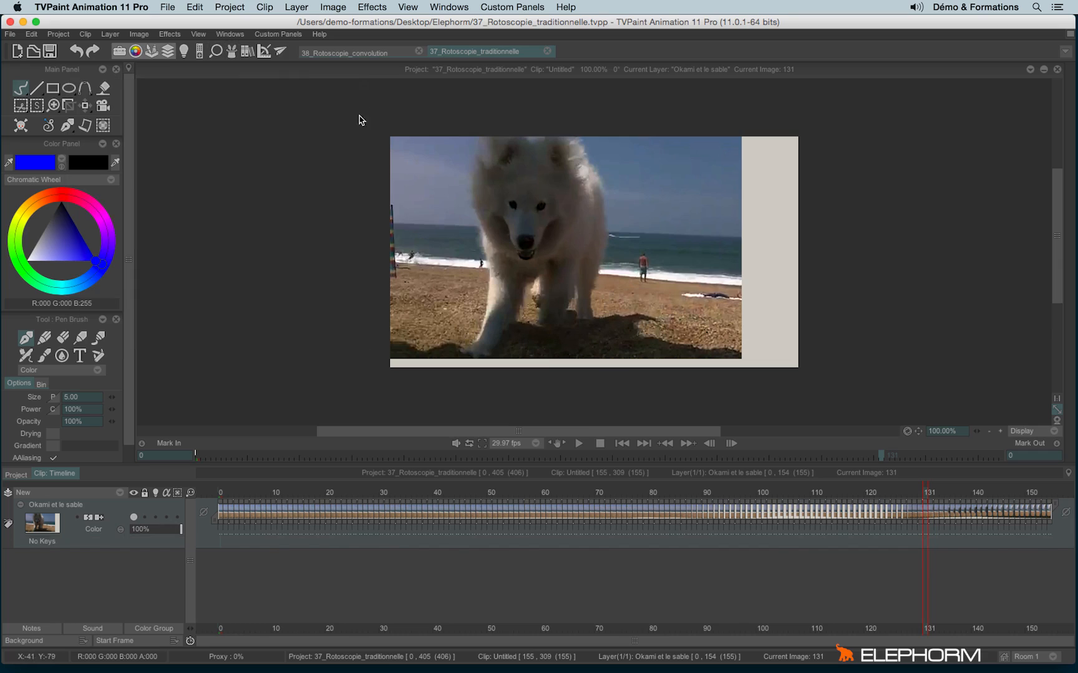
Step: Return to the first "Okami et le sable" clip and enable its two collapsed Stabilization 1 Point effects in the FX Stack
left_click(17, 475)
double_click(214, 516)
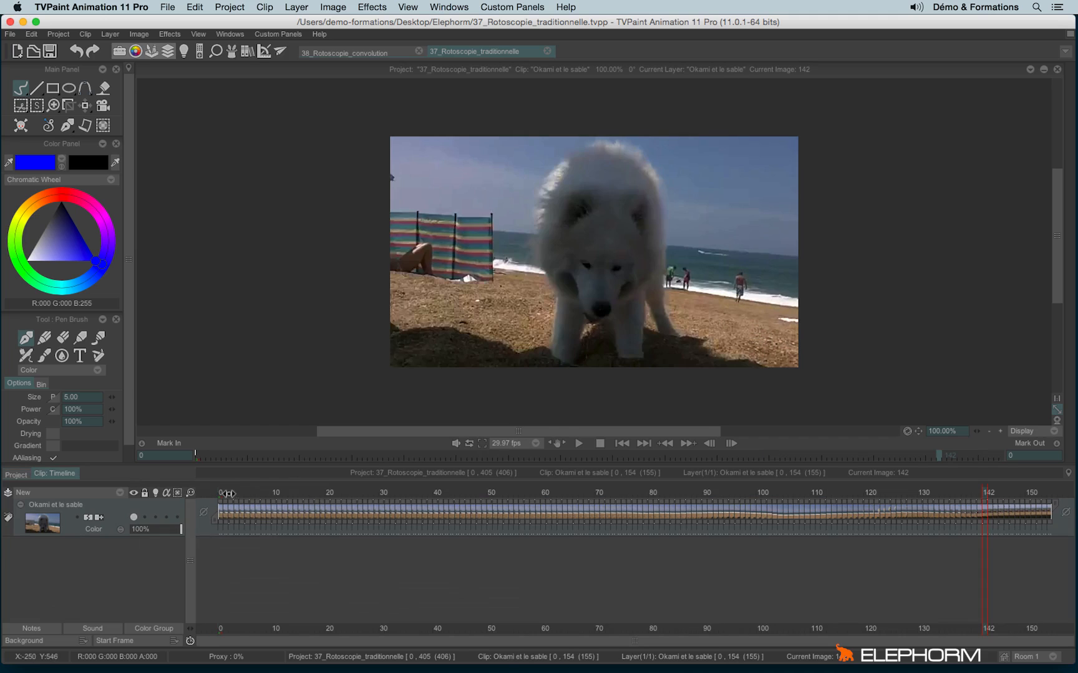
left_click(232, 58)
left_click(94, 208)
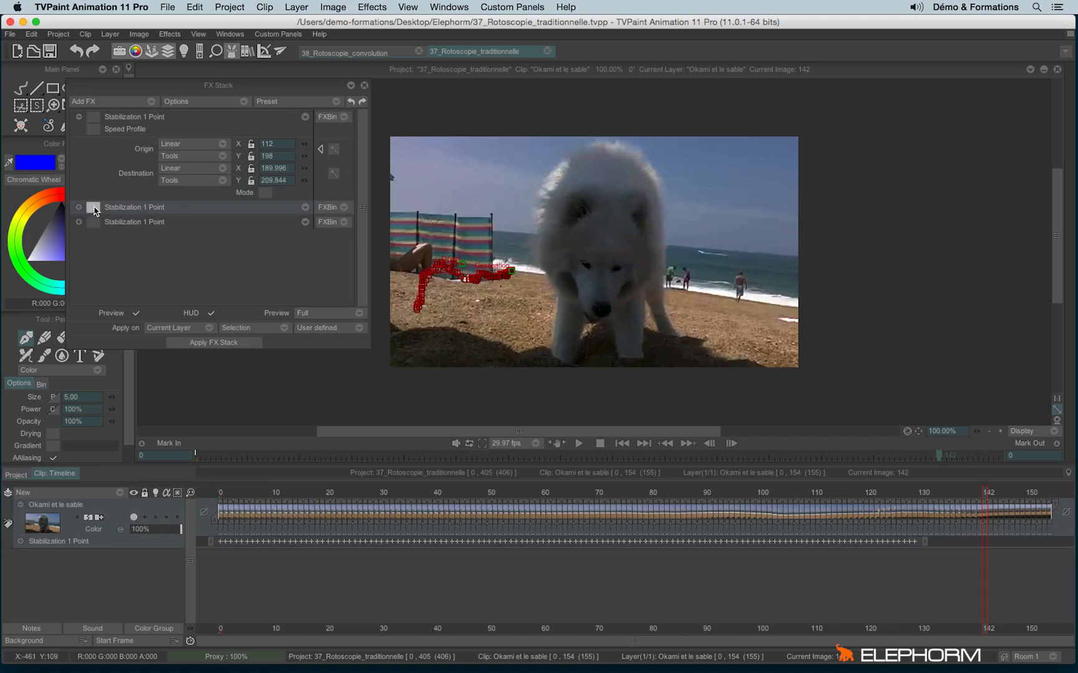
left_click(94, 208)
left_click(134, 208)
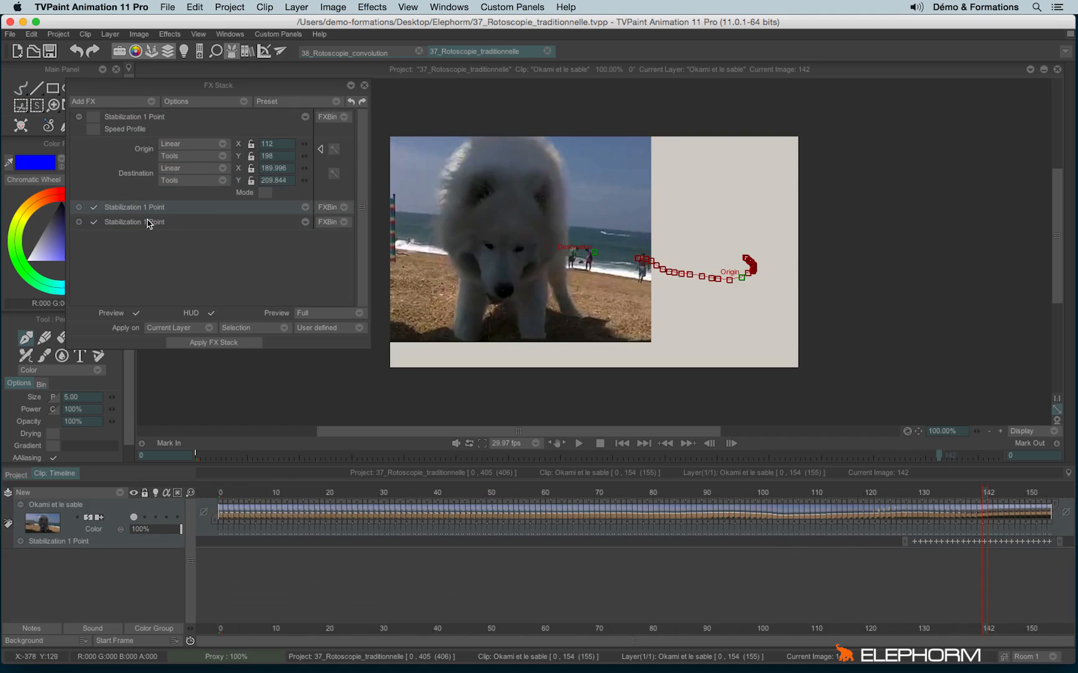
left_click(149, 221)
left_click(154, 207)
left_click(364, 85)
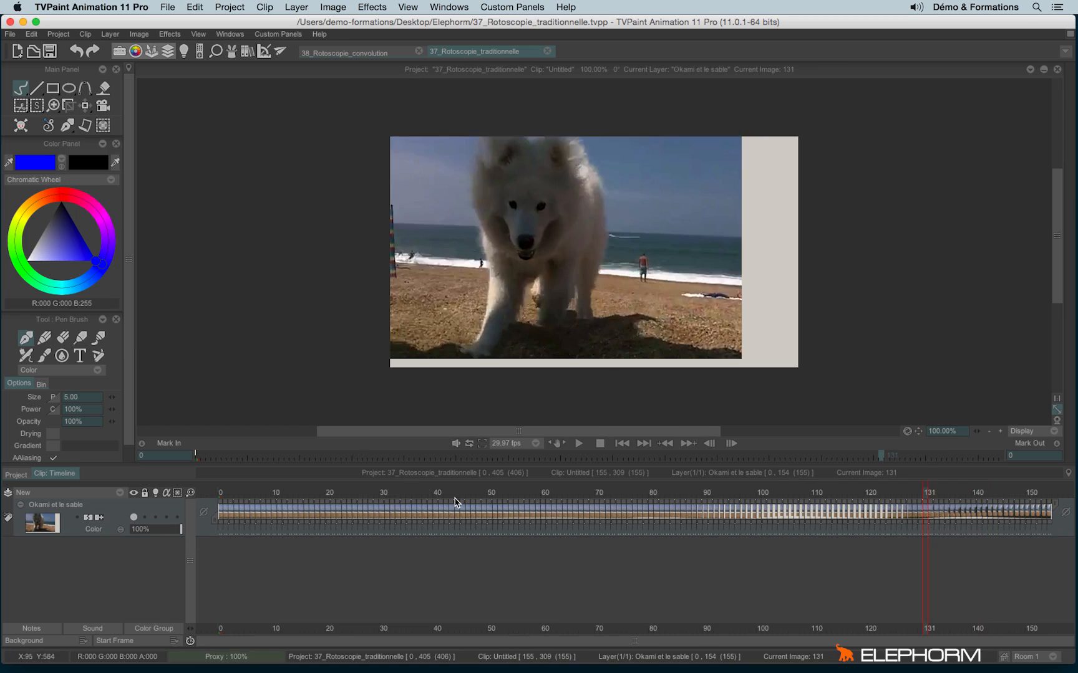
Step: Preview the stabilized clip, then add an Anim Layer and move its image to frame 109
left_click(579, 443)
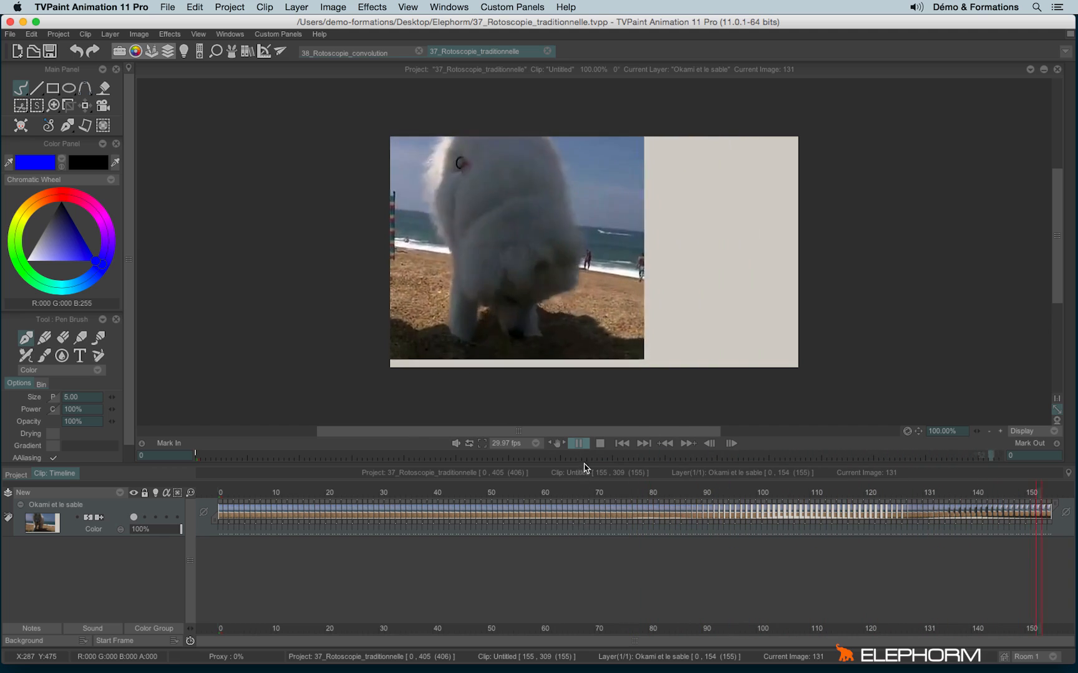
left_click(579, 443)
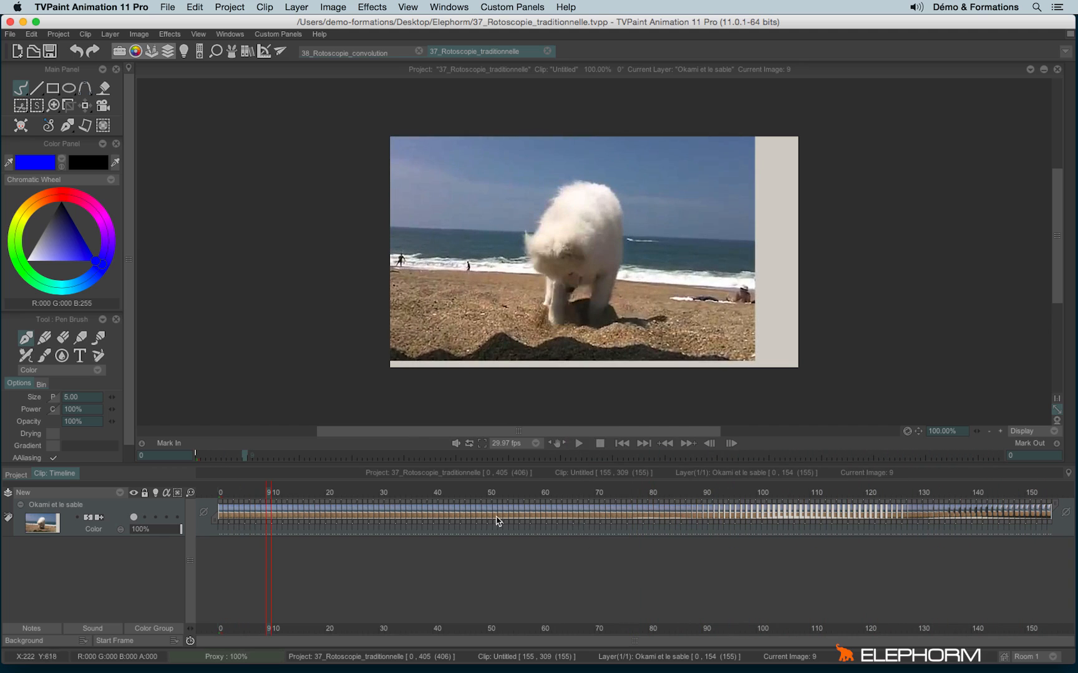
left_click(87, 497)
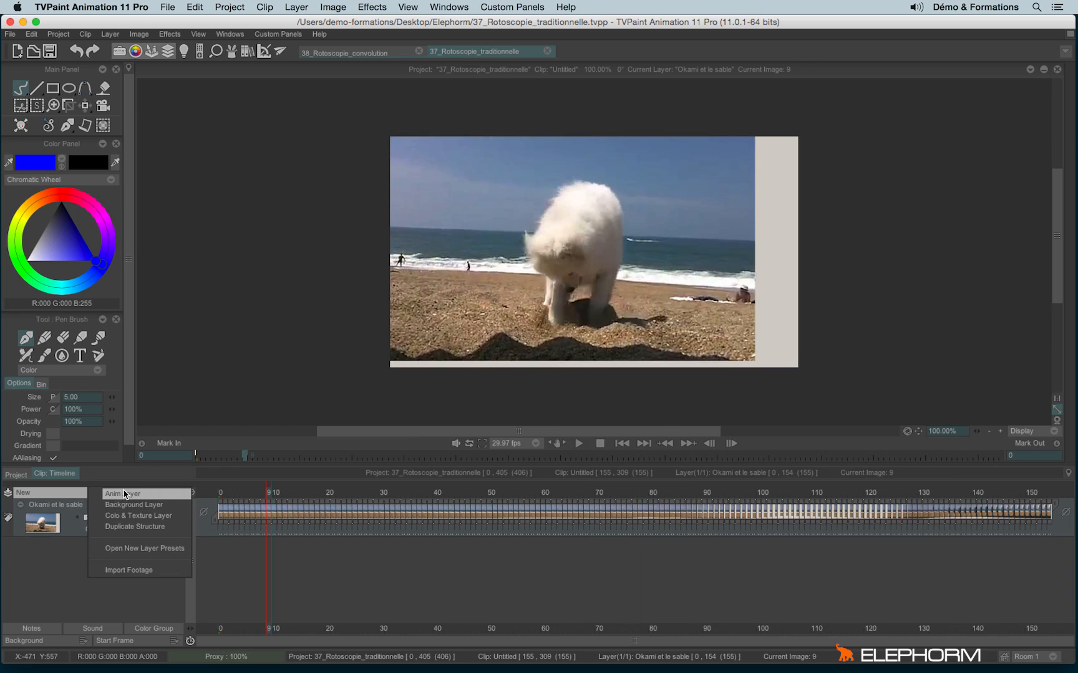
left_click(125, 496)
left_click_drag(270, 515, 806, 513)
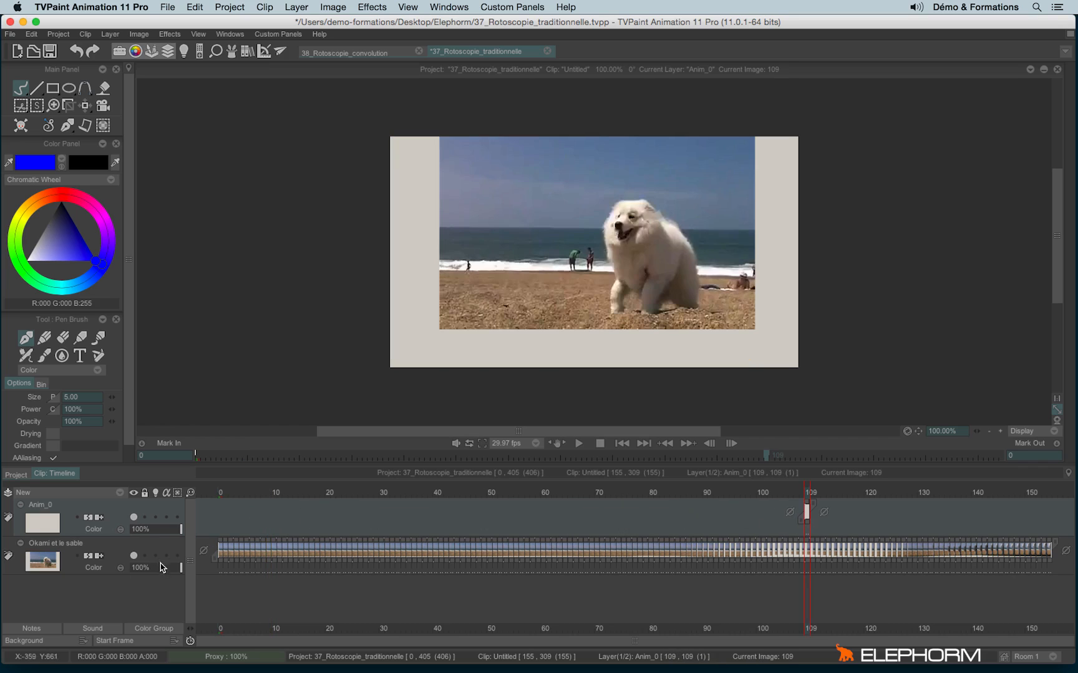
Step: Lower the footage layer's opacity to 27% and trace the dog's outline in black on the Anim_0 layer
left_click_drag(164, 567, 143, 568)
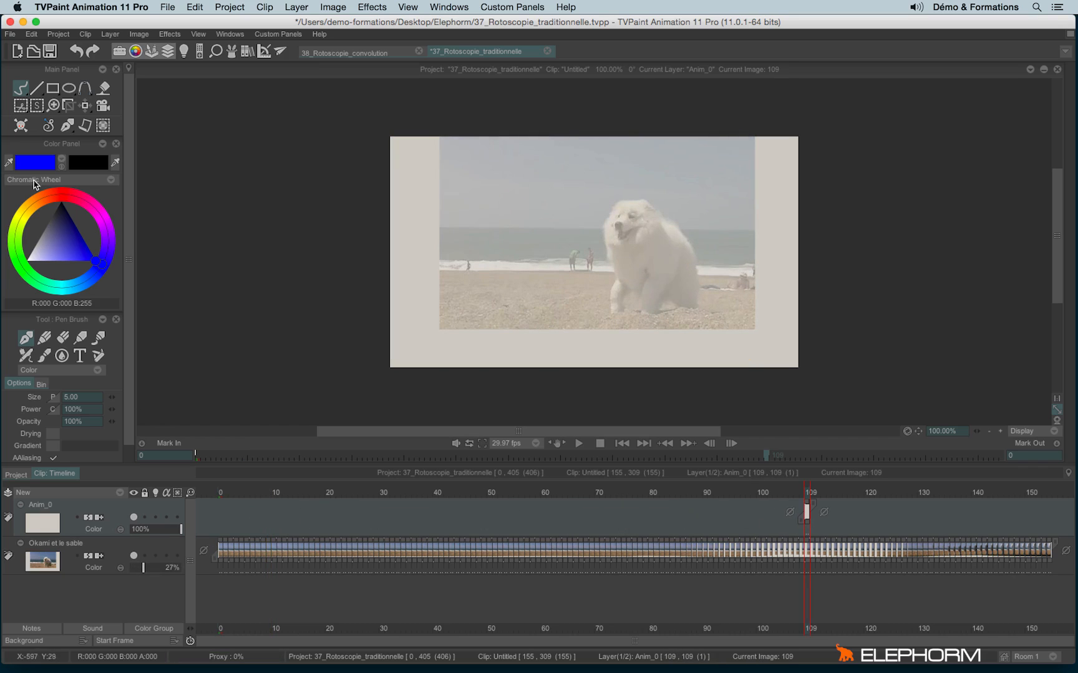
left_click(61, 165)
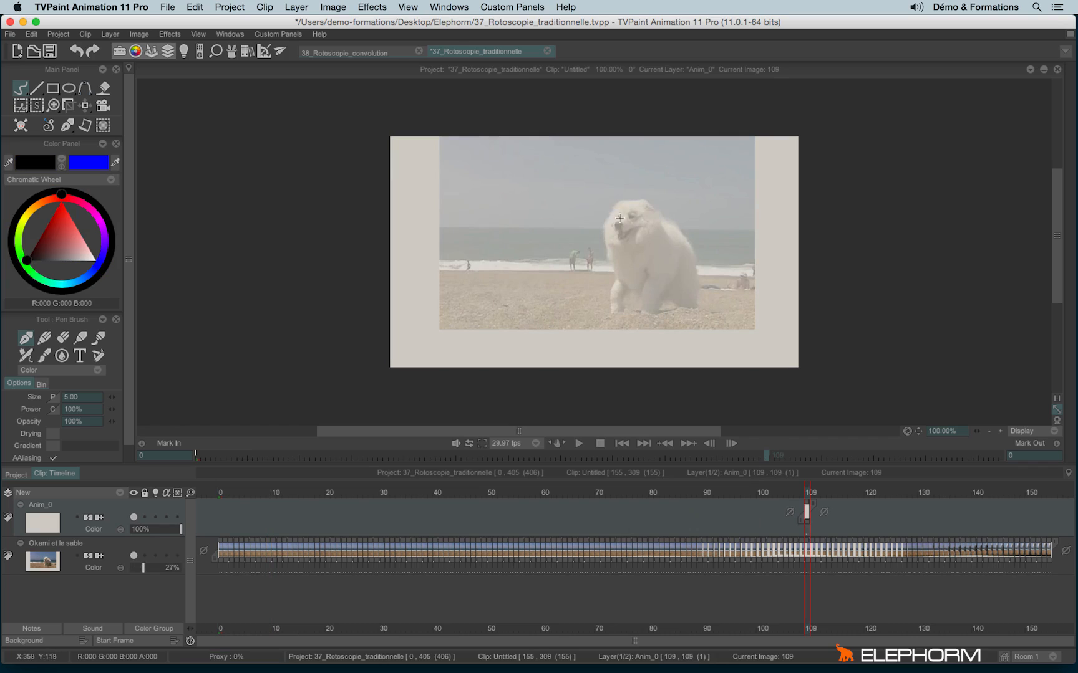
mouse_move(614, 229)
left_mouse_down()
mouse_move(638, 225)
mouse_move(648, 205)
left_mouse_up()
mouse_move(651, 205)
left_mouse_down()
mouse_move(644, 236)
mouse_move(642, 221)
mouse_move(602, 242)
mouse_move(630, 300)
mouse_move(651, 260)
mouse_move(671, 269)
mouse_move(656, 288)
left_mouse_up()
mouse_move(666, 283)
left_mouse_down()
mouse_move(641, 294)
mouse_move(660, 289)
mouse_move(650, 313)
mouse_move(612, 300)
left_mouse_up()
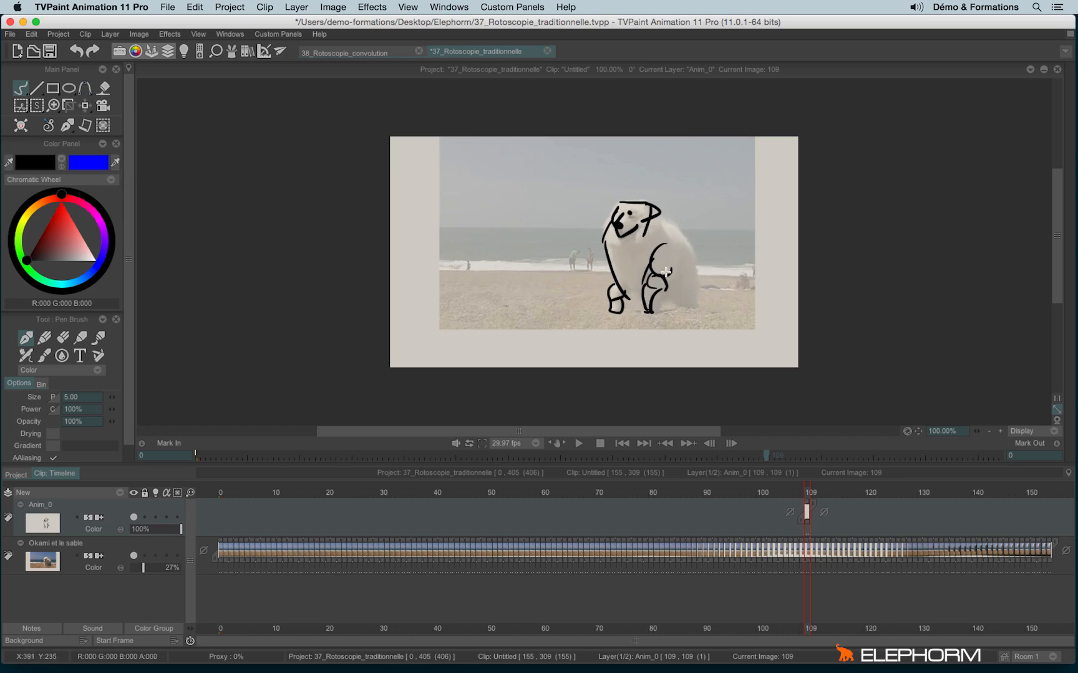
left_click_drag(652, 222, 705, 304)
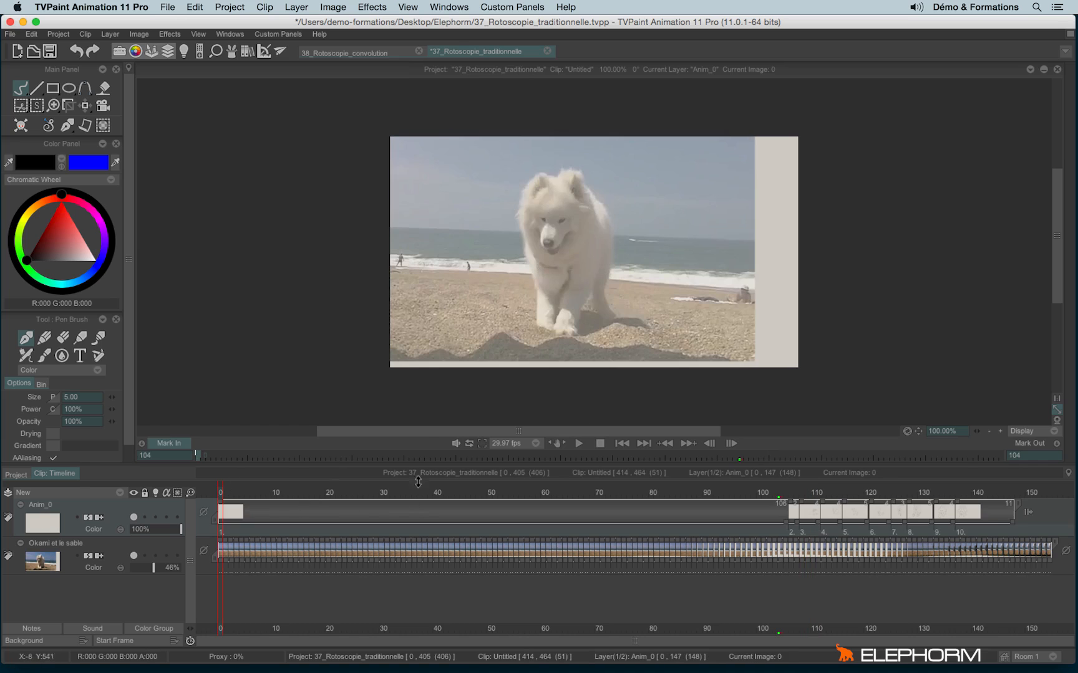
Step: Review the rough sketches over the faded footage at frame 112, then play the separate clip of bear drawings
left_click(580, 444)
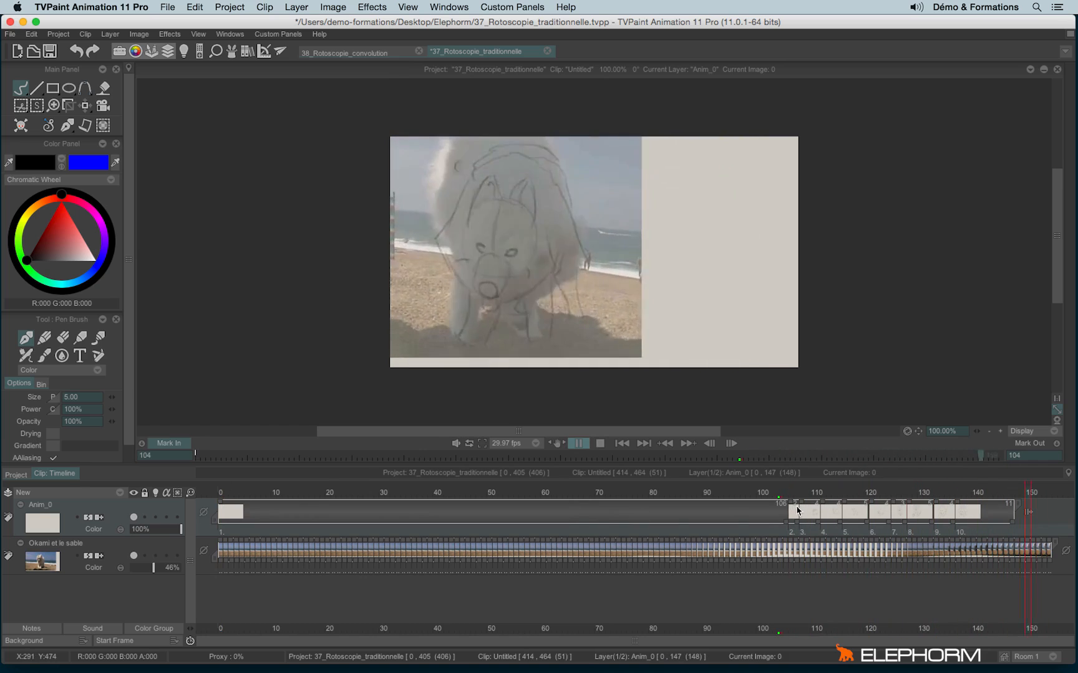
left_click(591, 443)
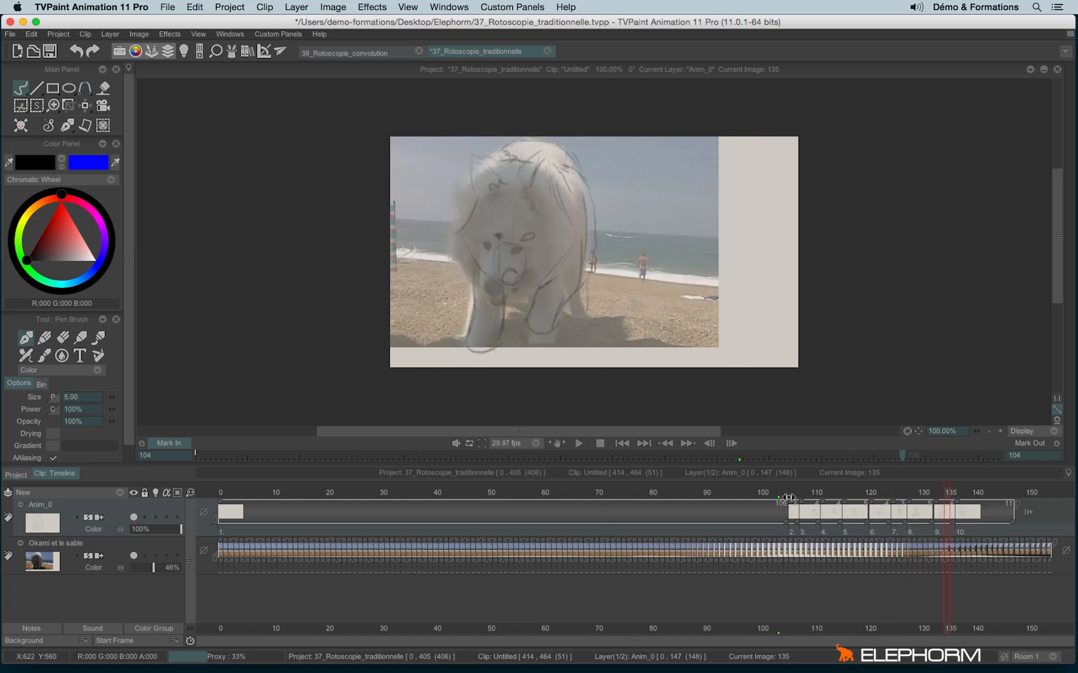
left_click_drag(790, 497, 822, 496)
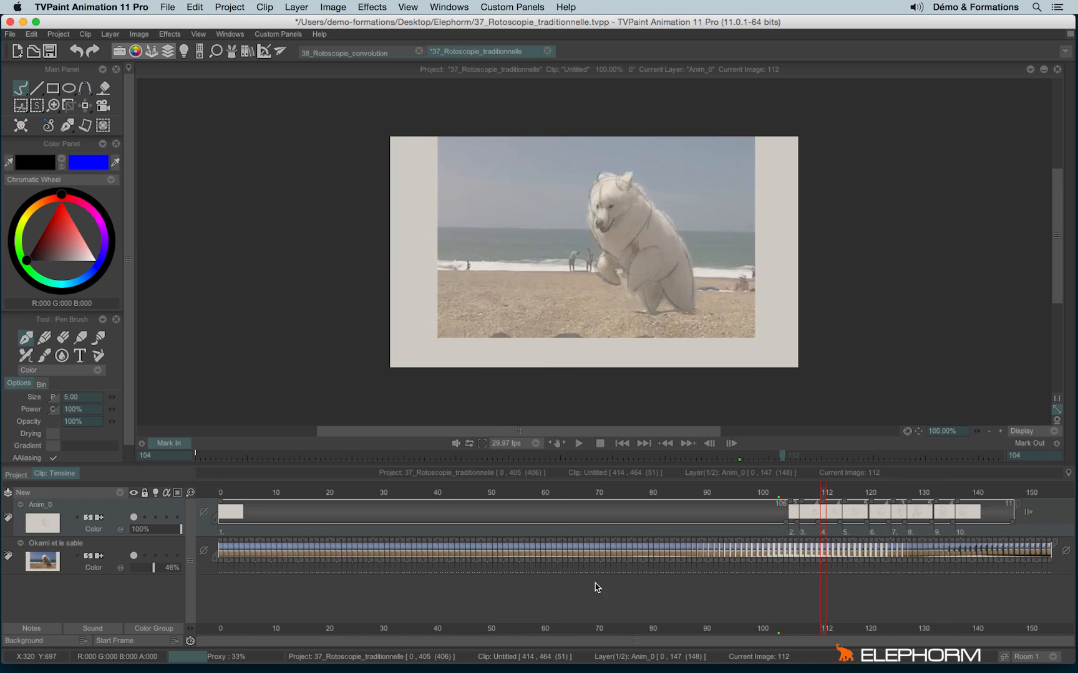
key("Page_Up")
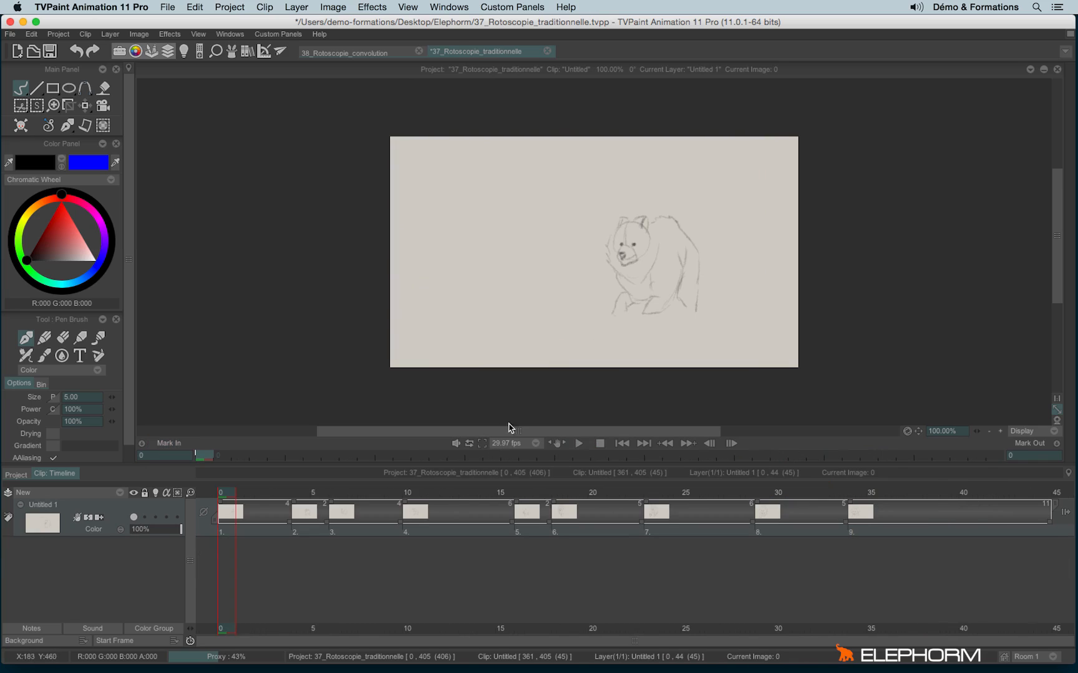
mouse_move(226, 495)
left_mouse_down()
mouse_move(867, 495)
mouse_move(221, 495)
left_mouse_up()
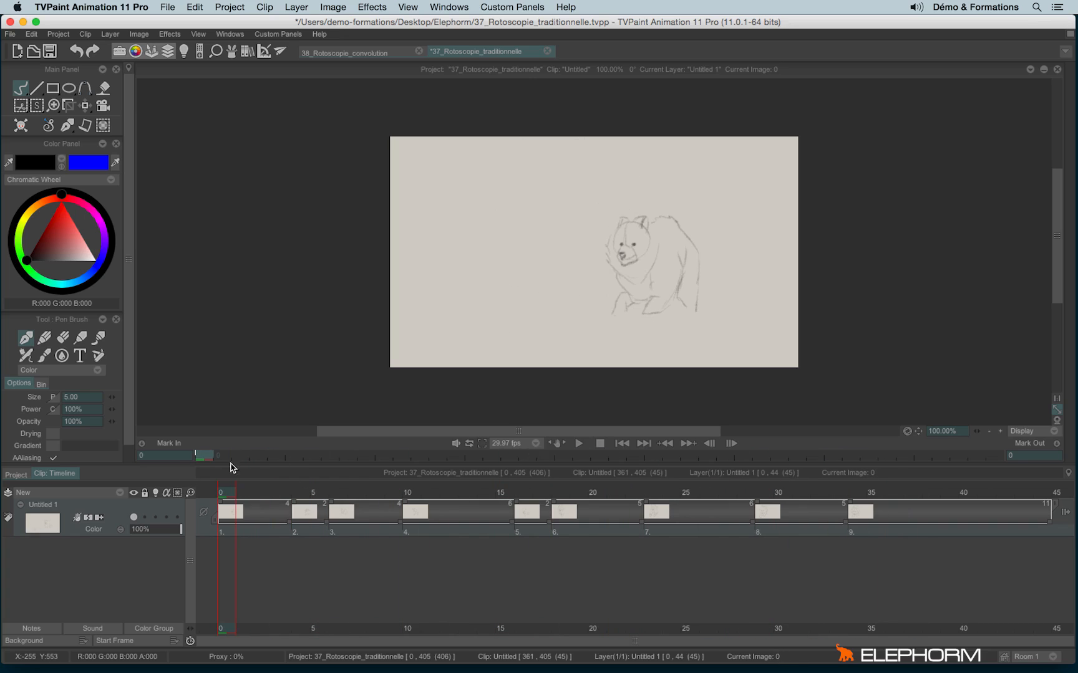
left_click(579, 444)
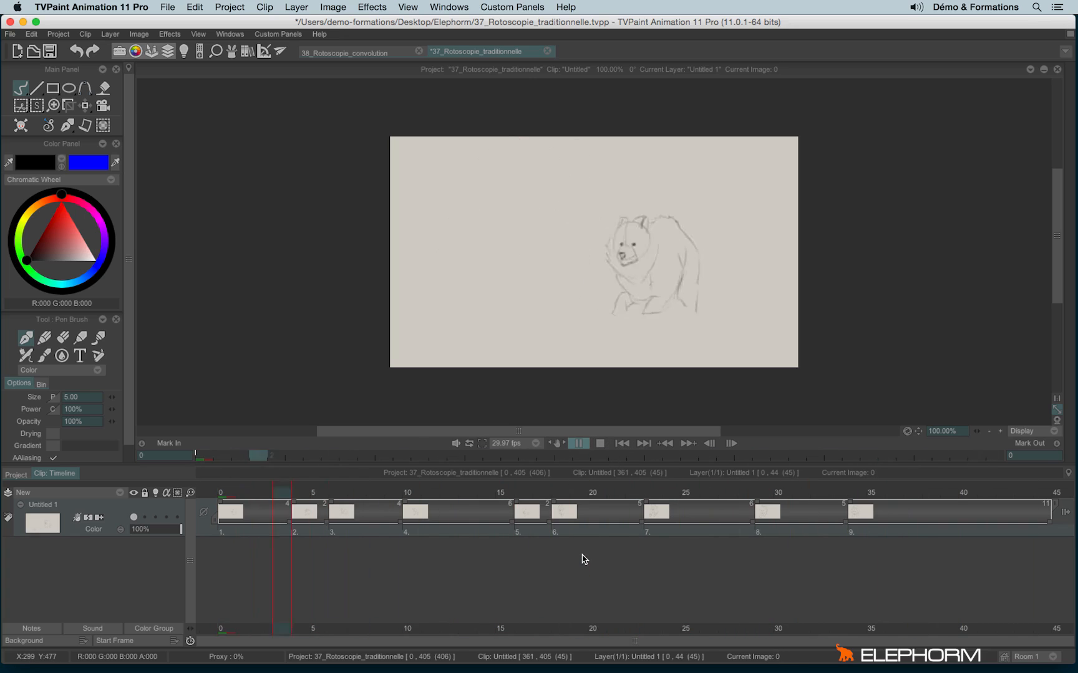
left_click(600, 444)
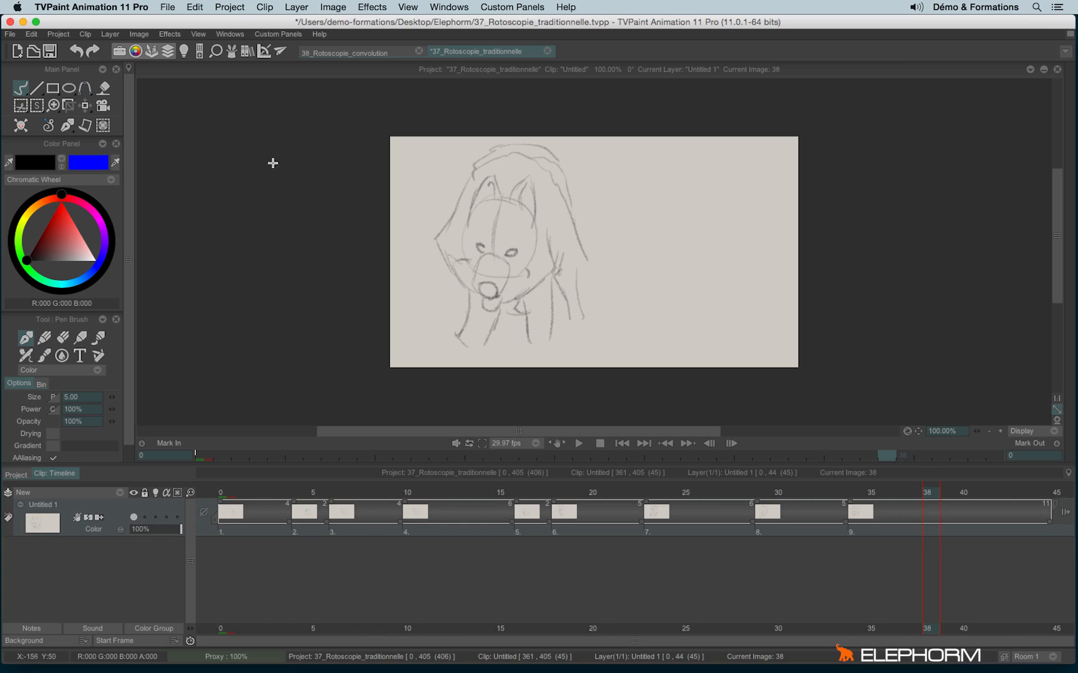
Step: Switch to the 38_Rotoscopie_convolution project and play its original and stabilized clips, examining frames 17 and 40 of the original
left_click(334, 56)
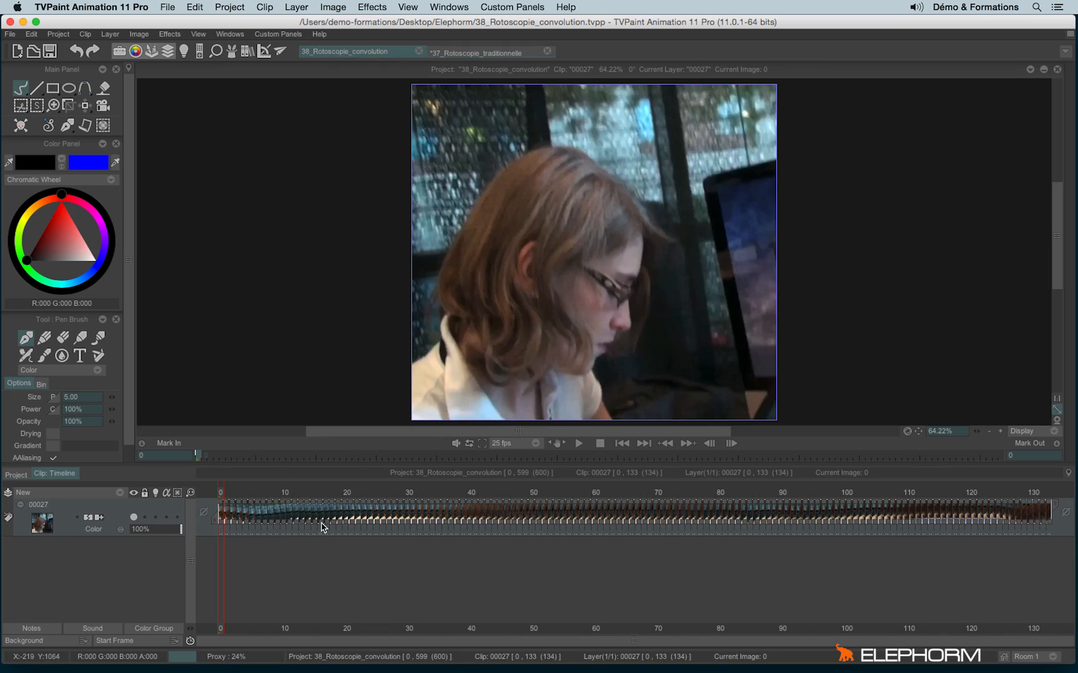
left_click(579, 443)
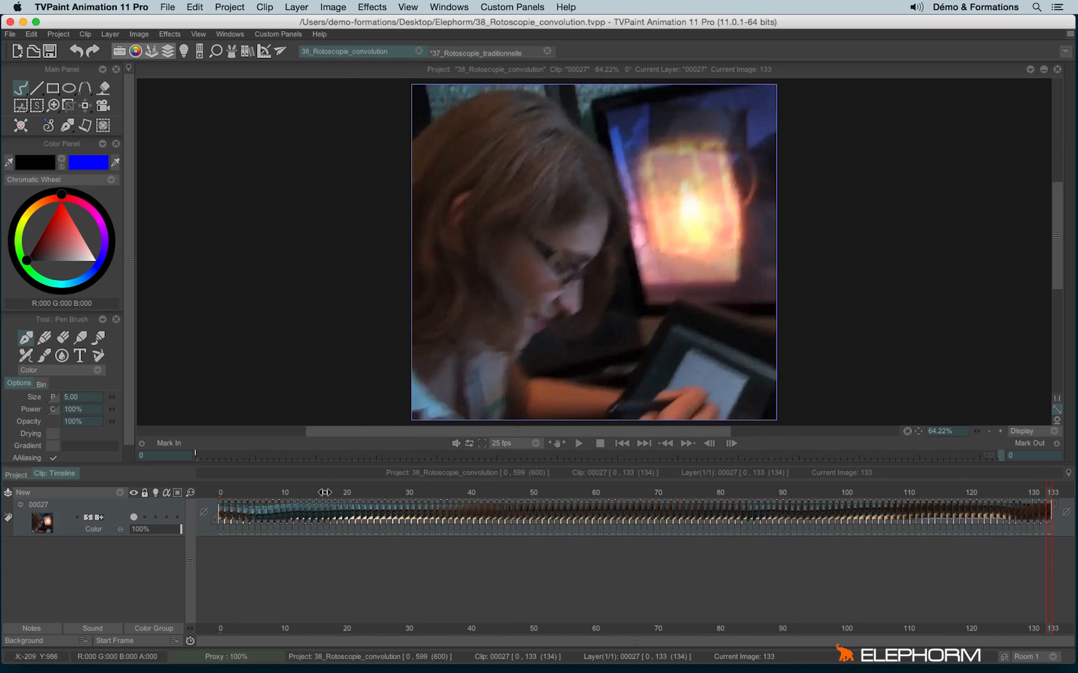
left_click(324, 493)
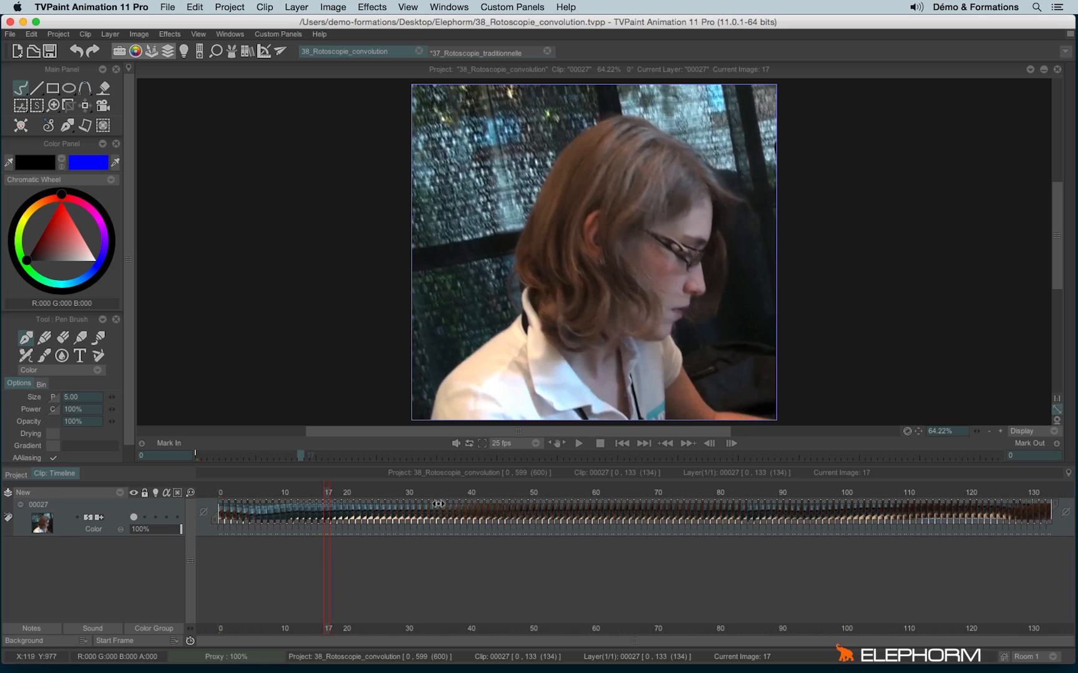
left_click_drag(440, 495, 471, 494)
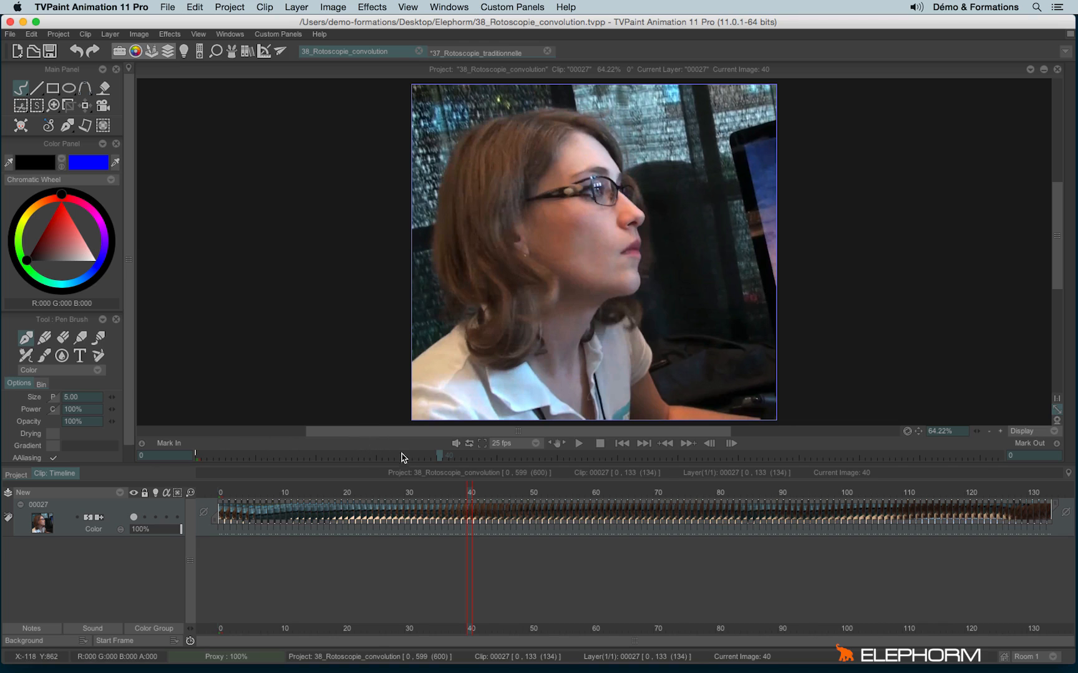
left_click(579, 444)
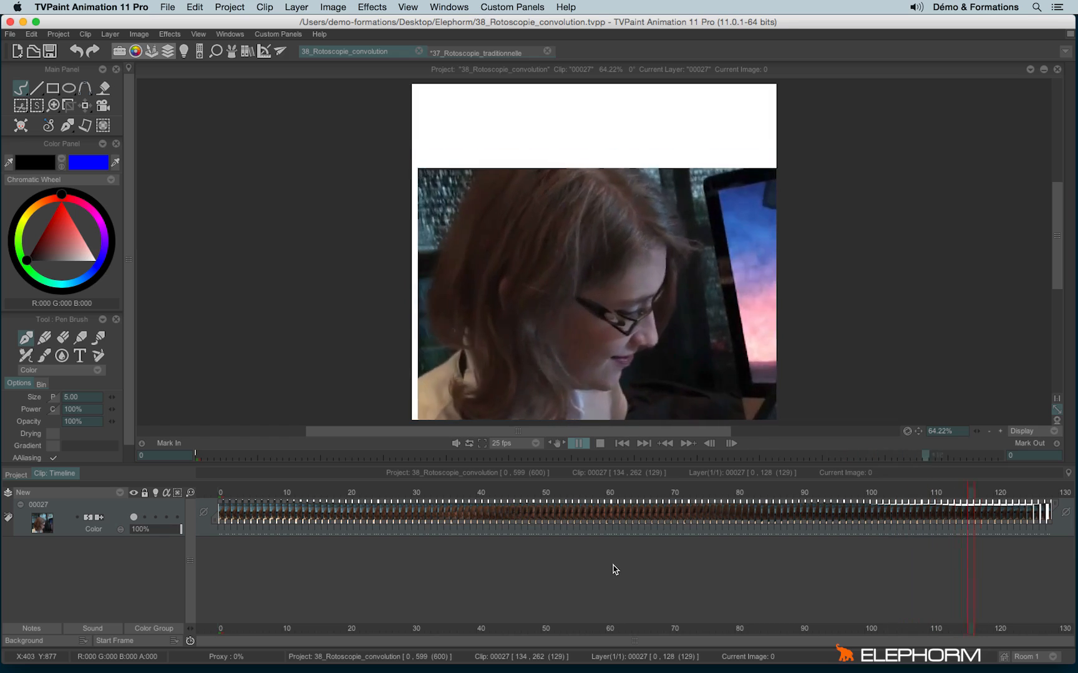
left_click(600, 444)
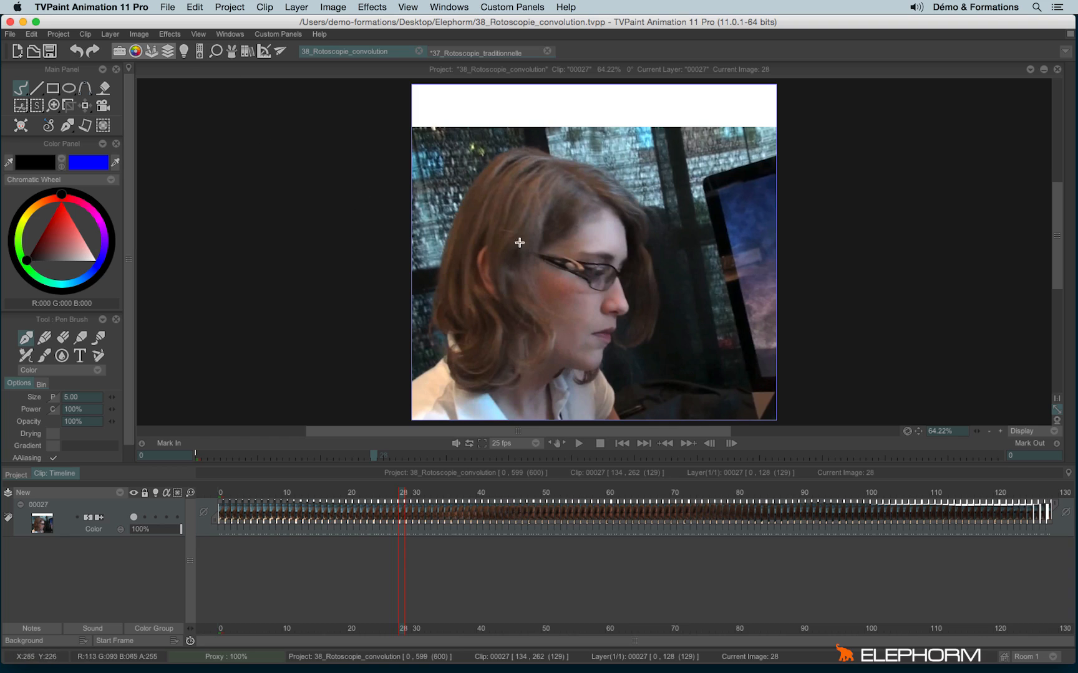
Step: Open the FX Stack at frame 28, collapse the Stabilization 1 Point effect, and open the Convolution effect's matrix
left_click(231, 51)
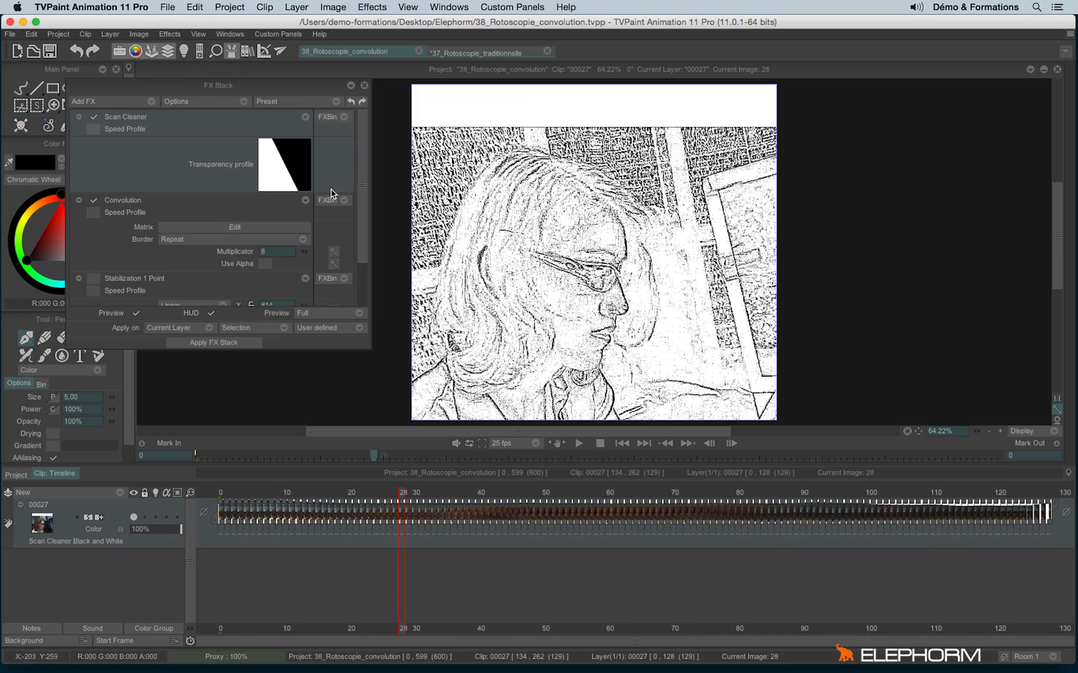
scroll(360, 185, "down", 2)
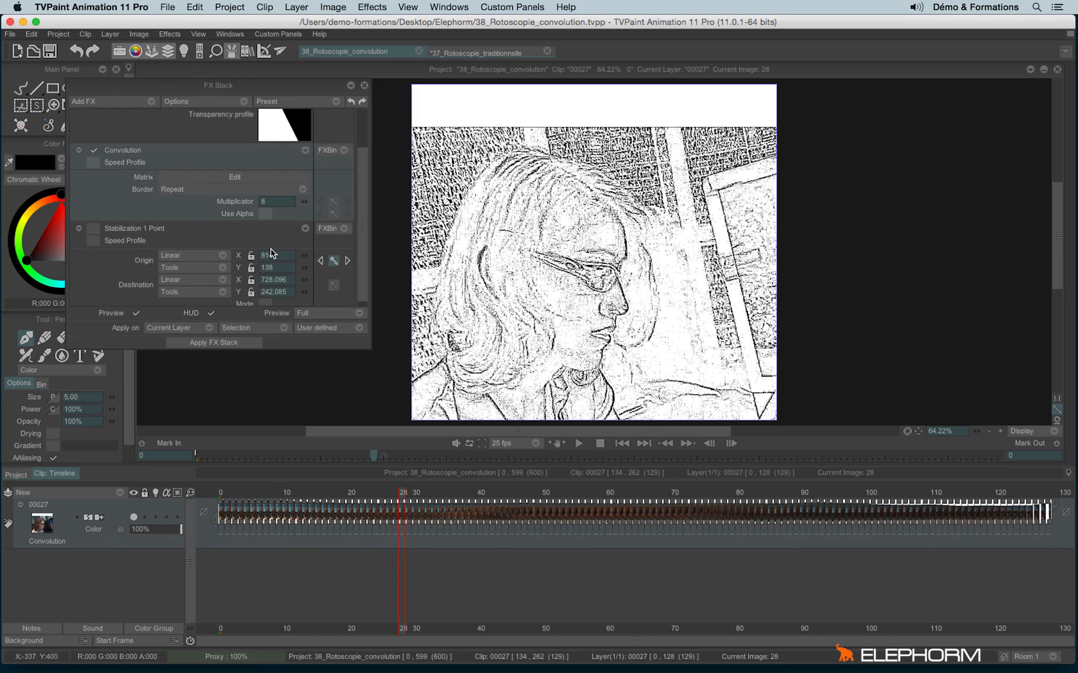
left_click(79, 228)
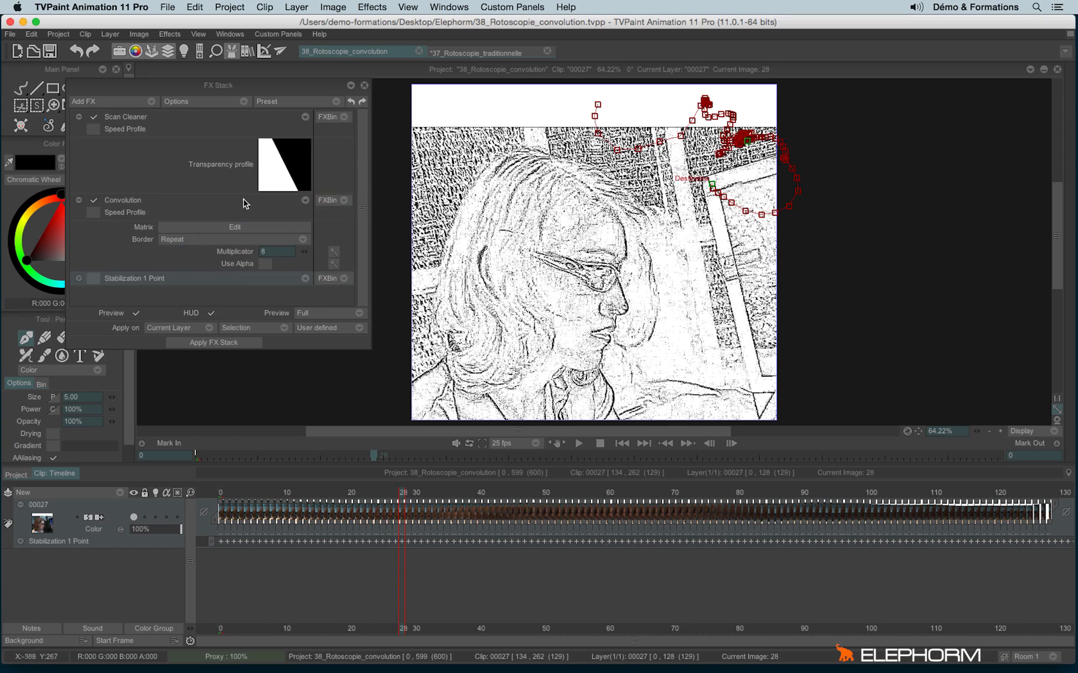
left_click(151, 219)
left_click(235, 228)
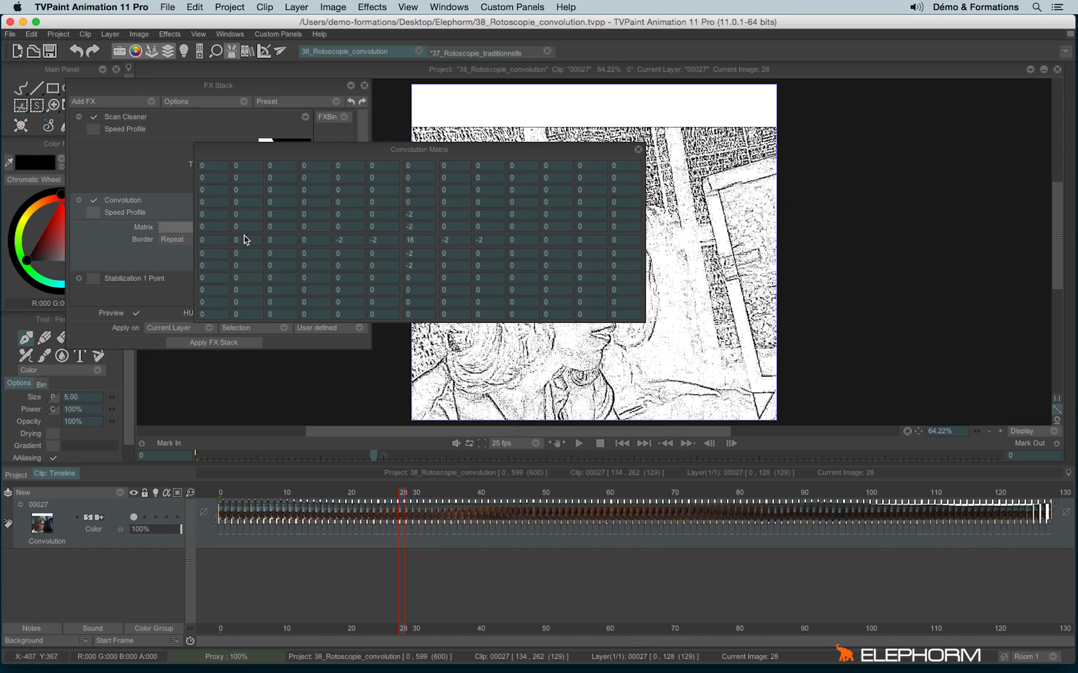
Step: Examine the centre value of the Convolution matrix and the non-zero values arranged around it
left_click(412, 240)
left_click(448, 240)
left_click(481, 240)
left_click(417, 253)
left_click(414, 266)
left_click(378, 240)
left_click(342, 240)
left_click(410, 214)
left_click(413, 227)
left_click(412, 241)
left_click(446, 240)
left_click(480, 241)
left_click(411, 253)
left_click(412, 265)
left_click(411, 241)
Step: Set the Convolution matrix cell two rows above the centre to 0
left_click(413, 214)
left_click(444, 279)
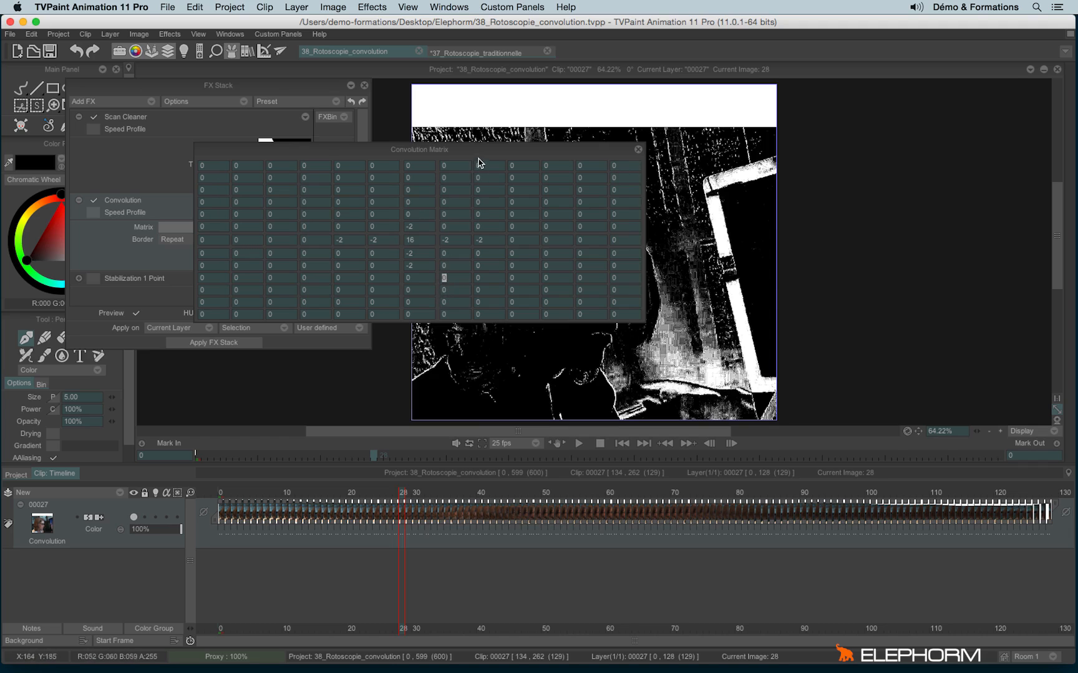
Step: Disable the Scan Cleaner effect and, at frame 54, restore the matrix cell two rows above the centre to -2
left_click(95, 118)
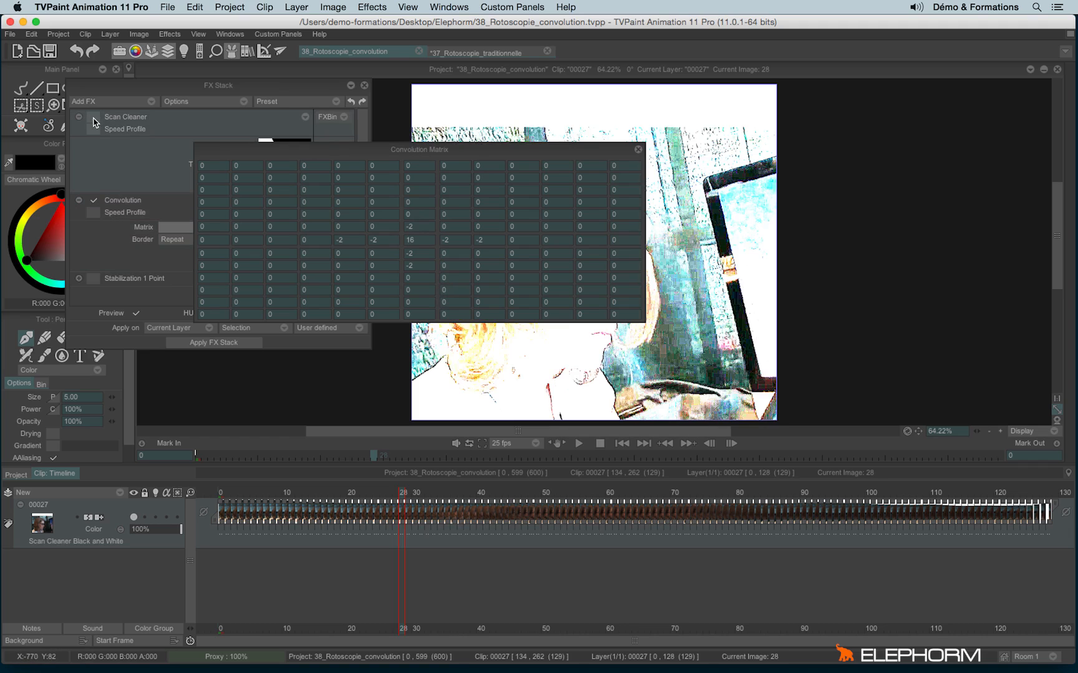
left_click_drag(452, 152, 249, 184)
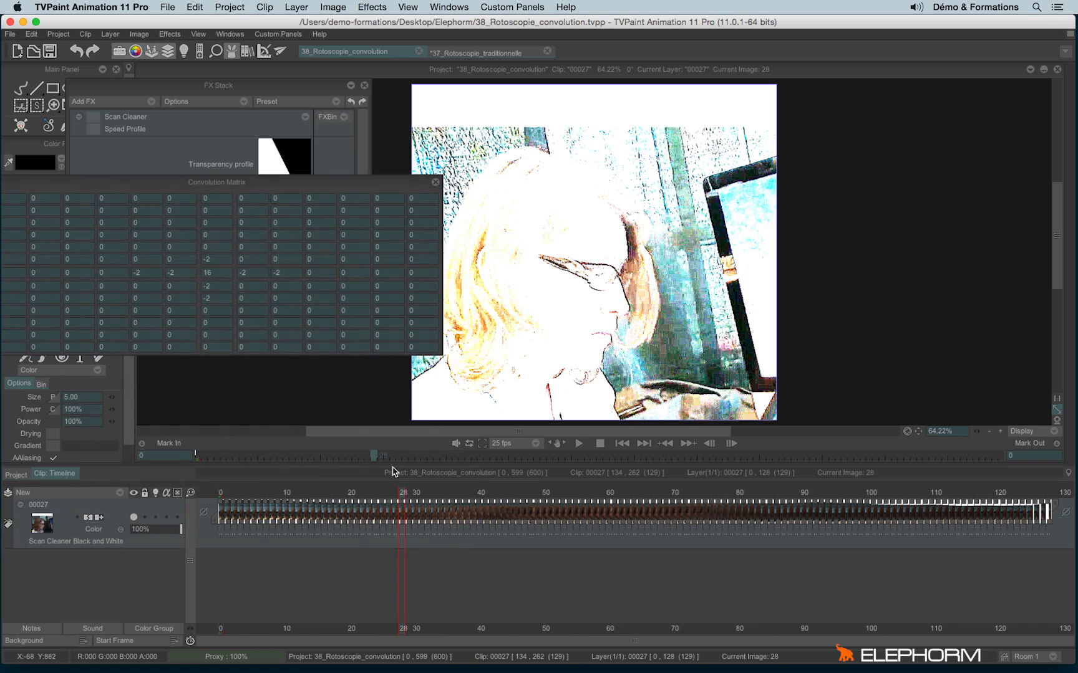
left_click_drag(409, 499, 571, 495)
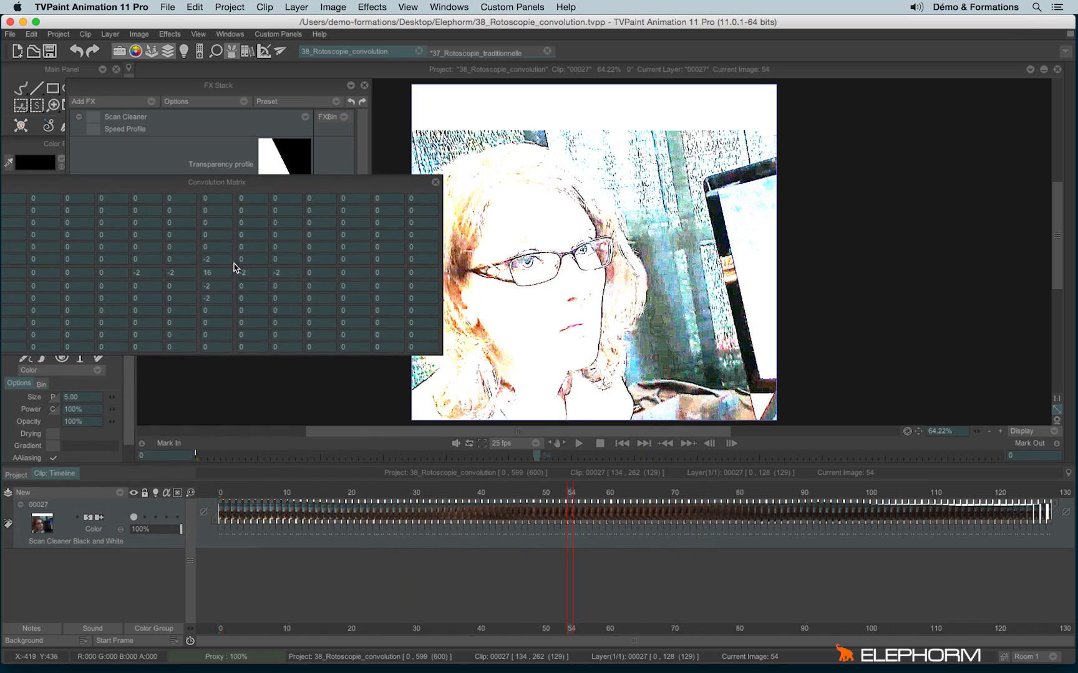
left_click(220, 248)
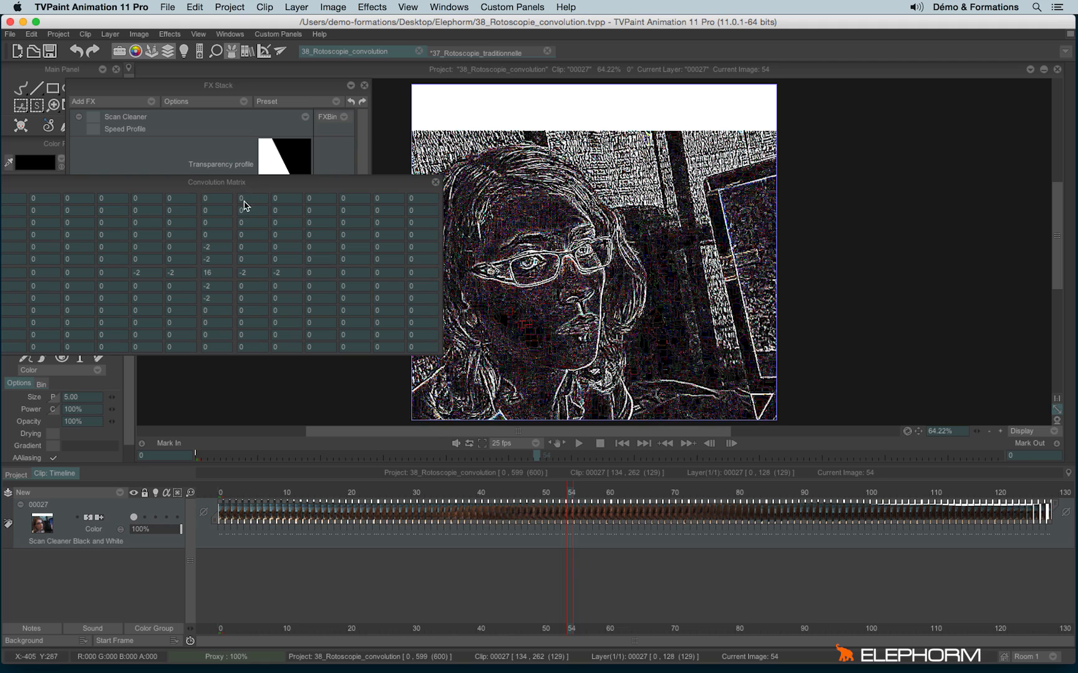
left_click(435, 182)
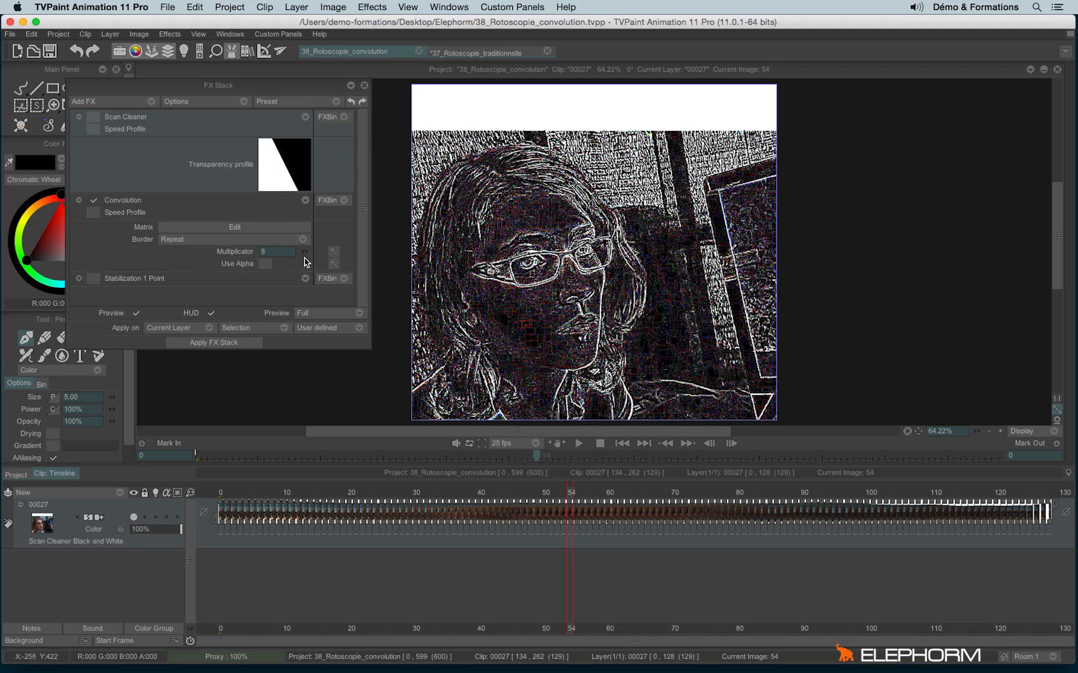
Step: Set the Convolution Multiplicator to 5.5, re-enable the Scan Cleaner effect and close the FX Stack
left_click_drag(304, 252, 298, 313)
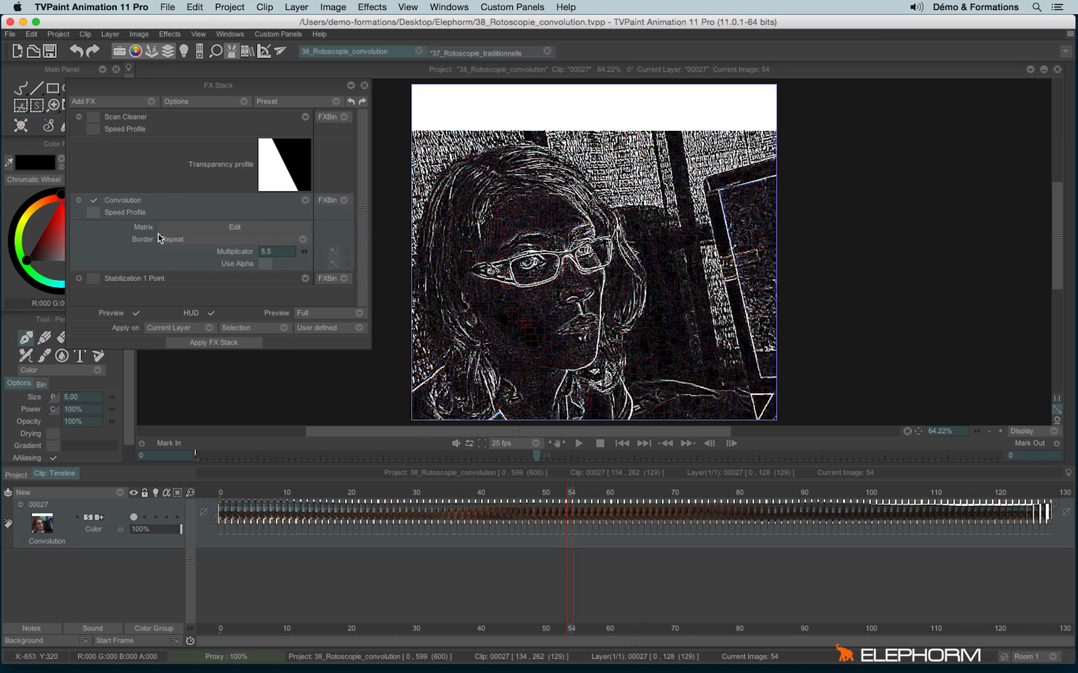
left_click(94, 118)
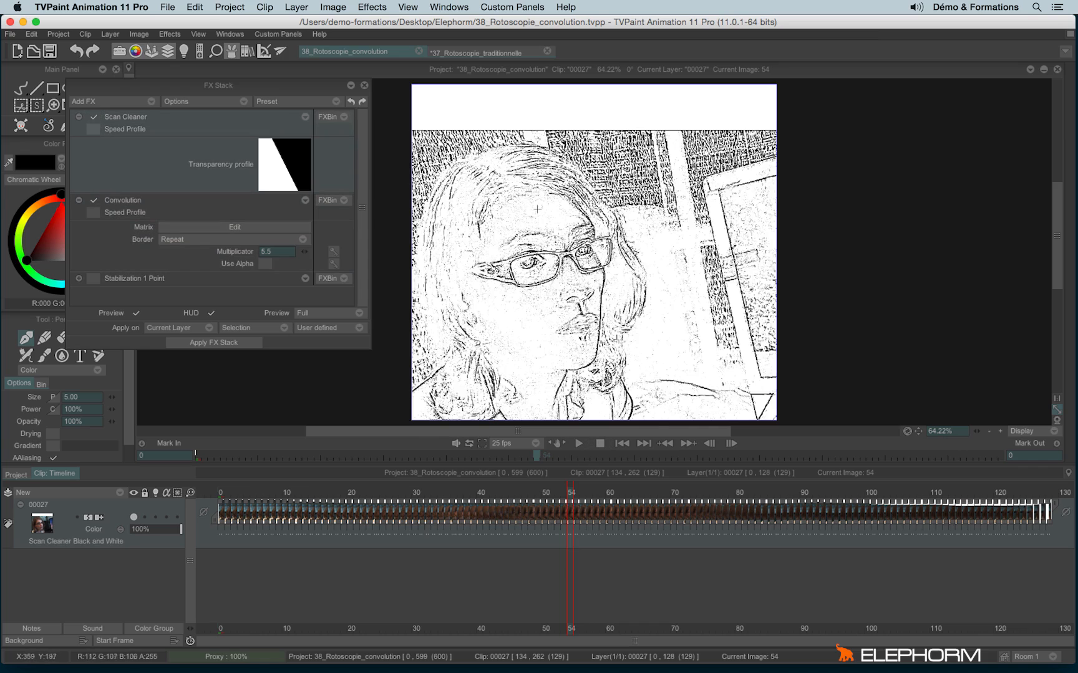
left_click(364, 86)
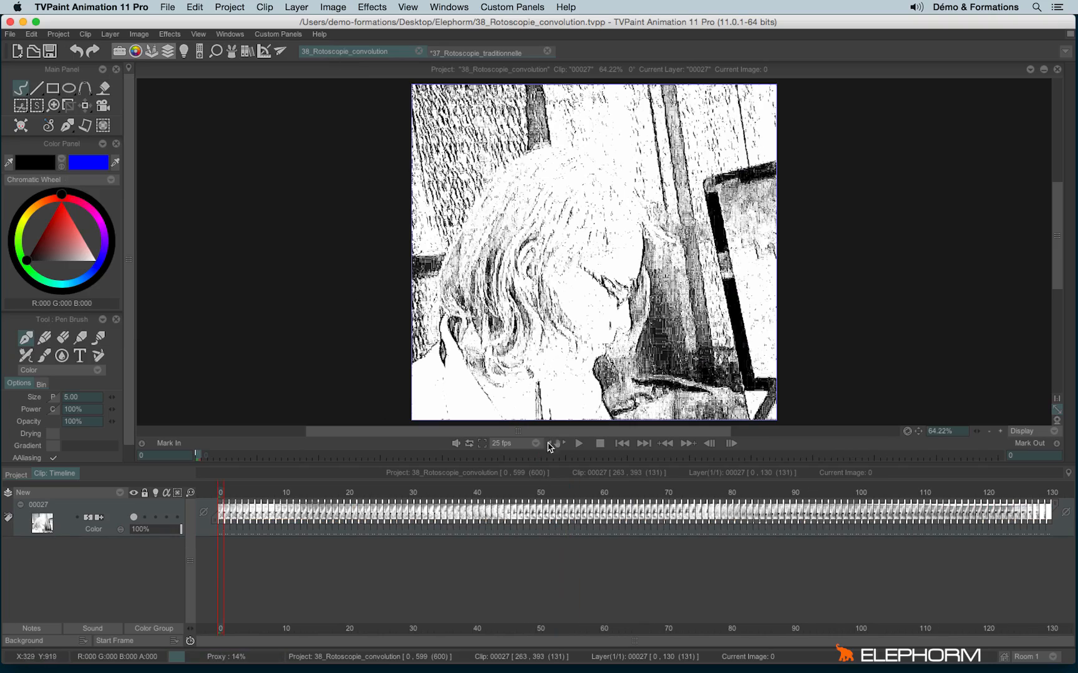
Step: Play back the black-and-white line-art clip and stop the playback
left_click(579, 443)
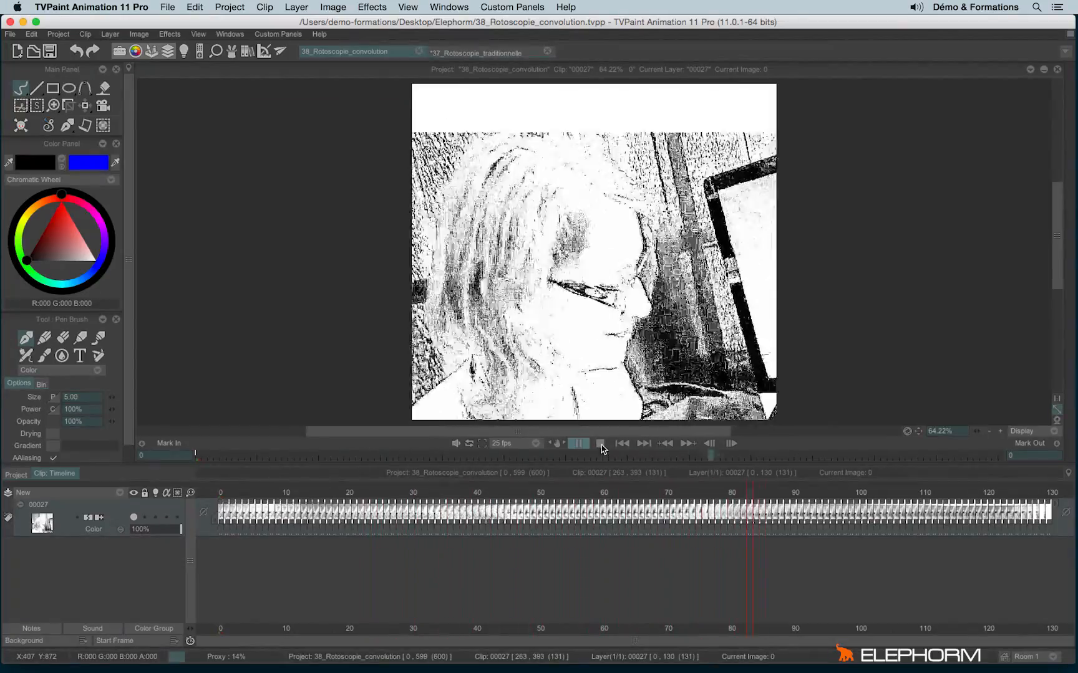
left_click(600, 444)
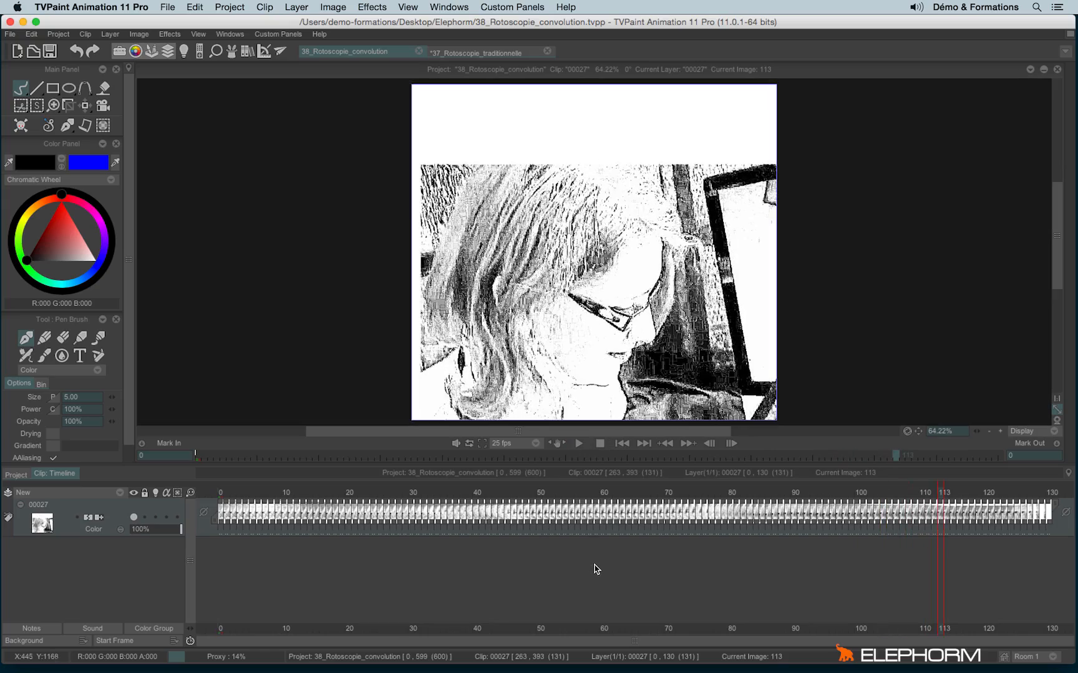
mouse_move(599, 496)
left_mouse_down()
mouse_move(302, 485)
mouse_move(579, 489)
left_mouse_up()
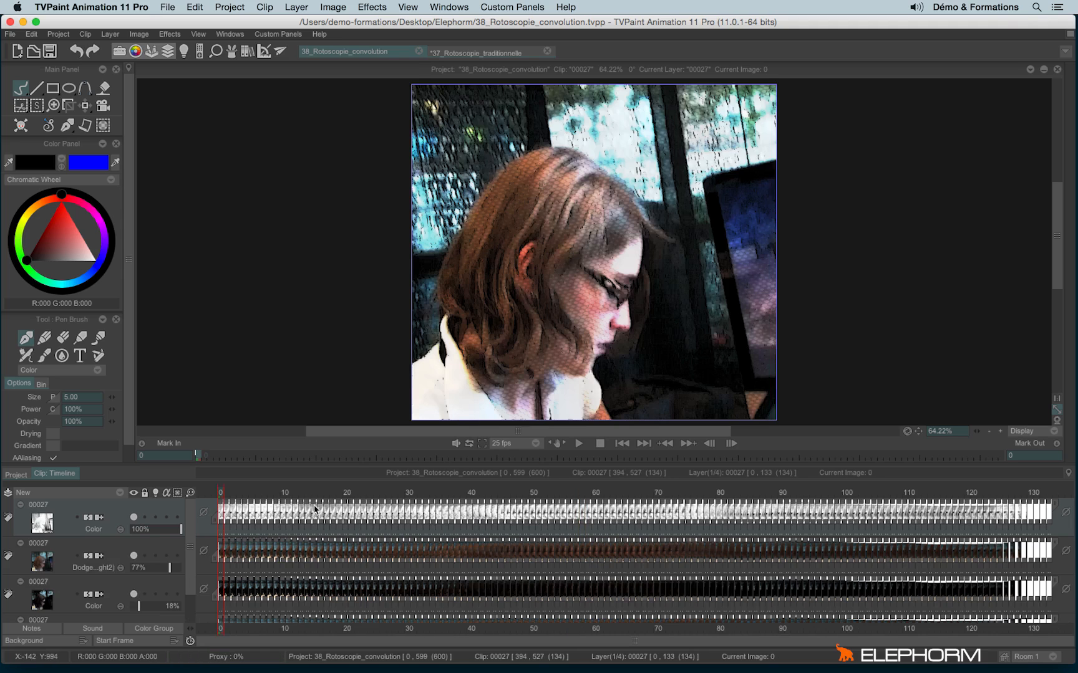
Step: In the four-layer clip, isolate the display to the current layer and select the blurred Dodge layer below the line art
left_click_drag(192, 569, 191, 504)
key("s")
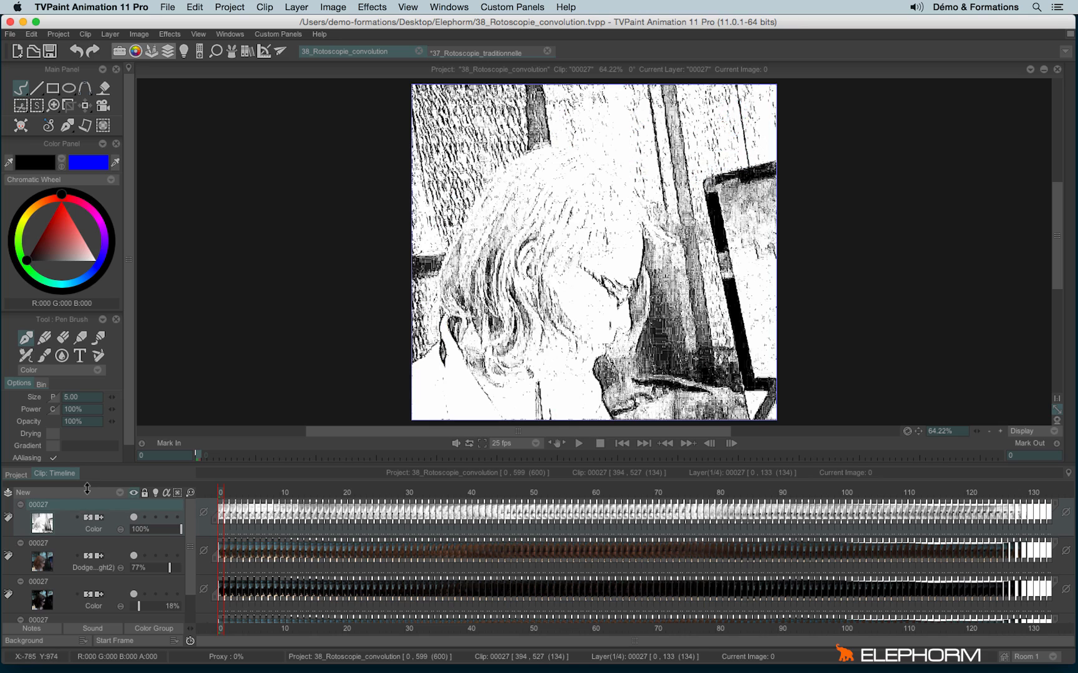
key("Down")
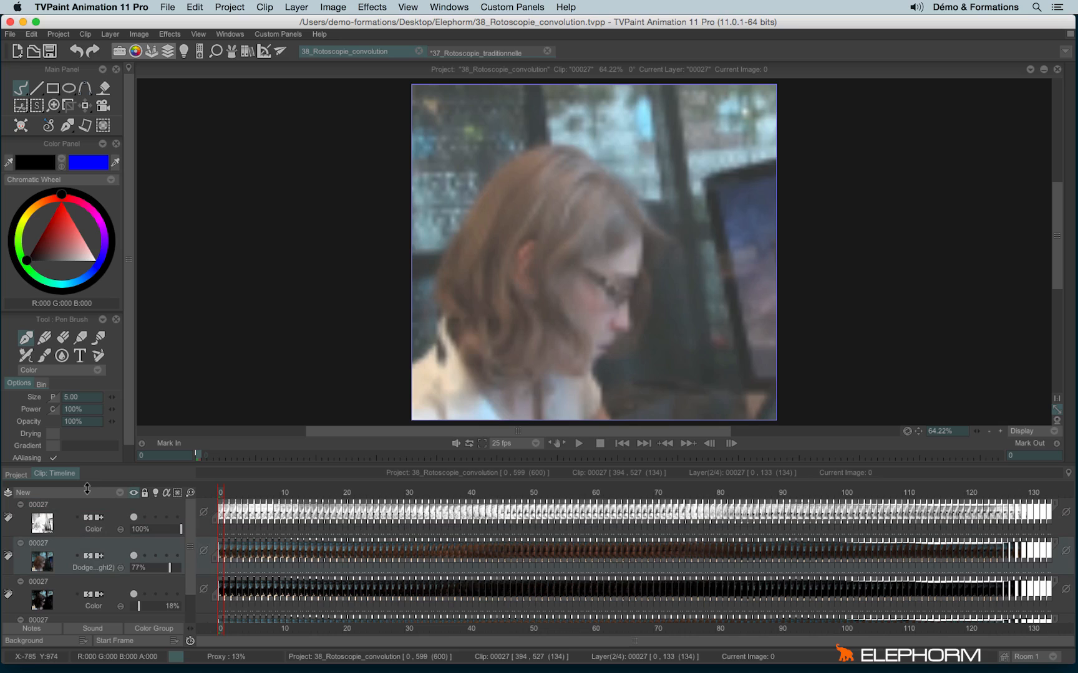
Step: Open the FX Stack for the blurred layer, then disable and collapse the Scan Cleaner and Convolution effects
left_click(233, 53)
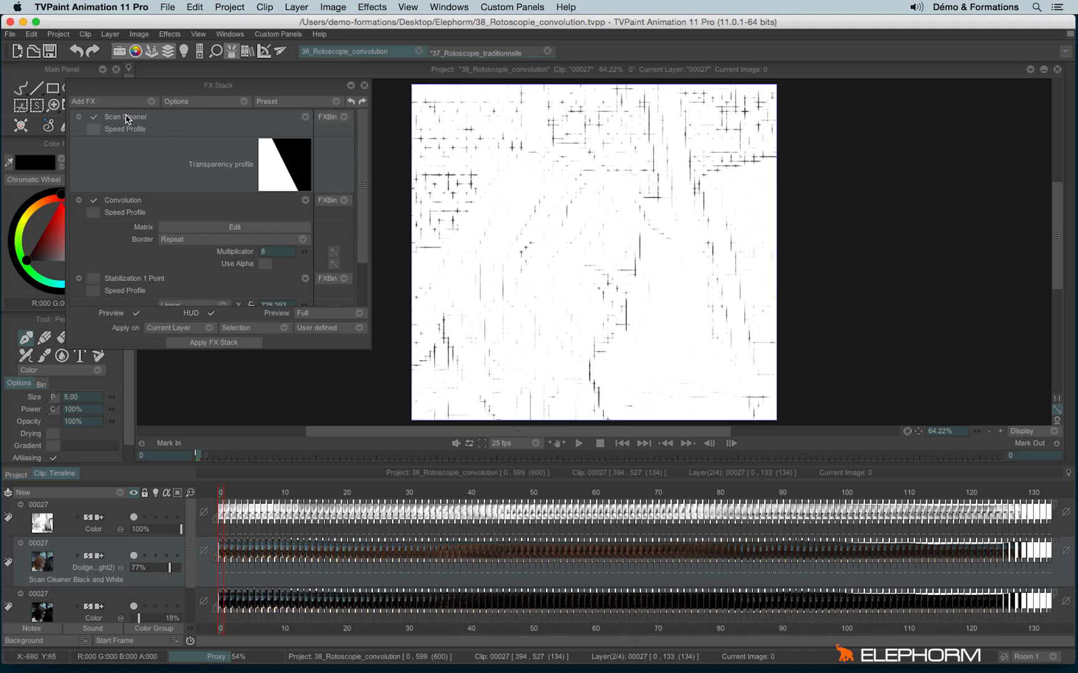
left_click(94, 116)
left_click(78, 117)
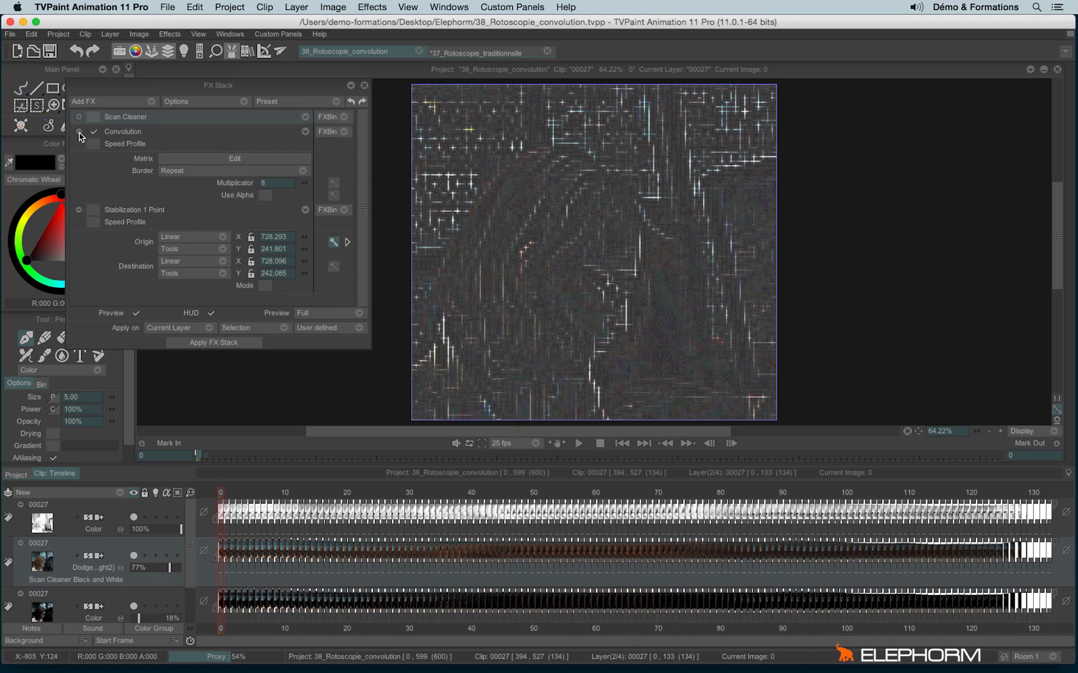
left_click(79, 131)
left_click(93, 131)
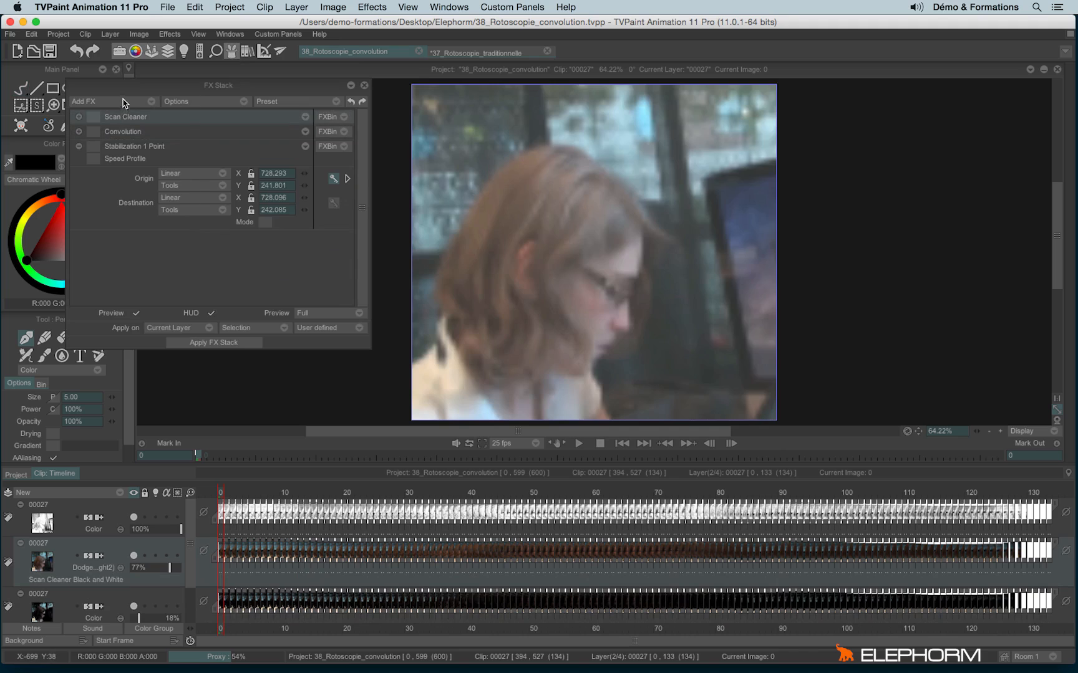
Step: Look through the available Stylize effects and close the FX Stack
left_click(123, 102)
mouse_move(163, 210)
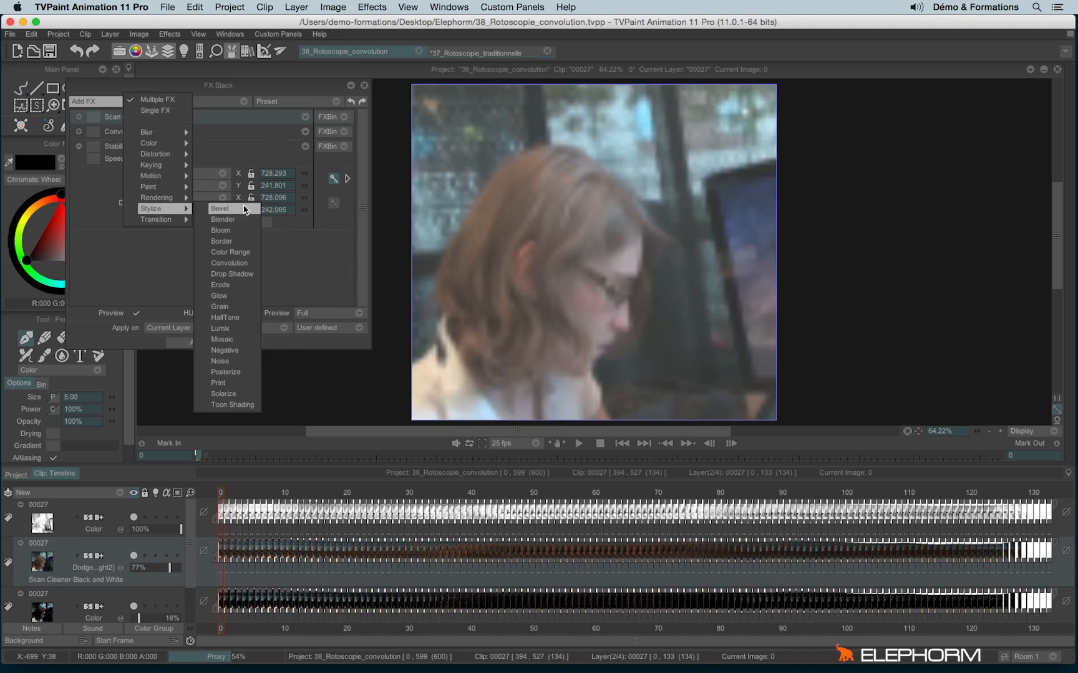
left_click(255, 340)
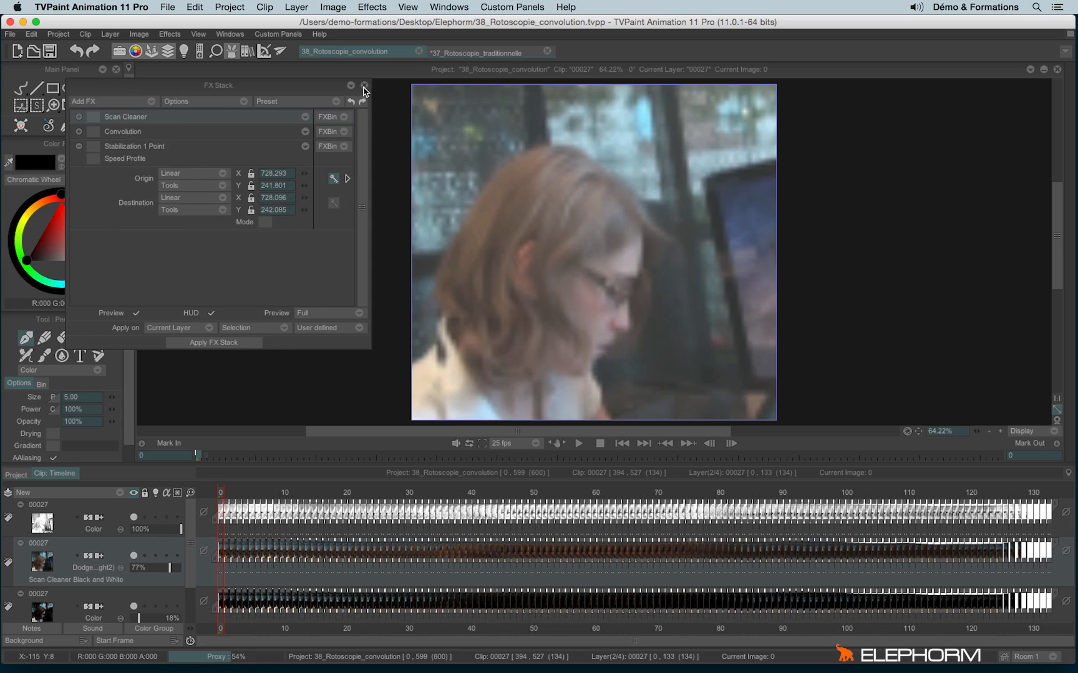
left_click(364, 86)
Step: Inspect the blurred Dodge layer at 100% opacity and set its opacity to 51%
left_click_drag(168, 569, 206, 572)
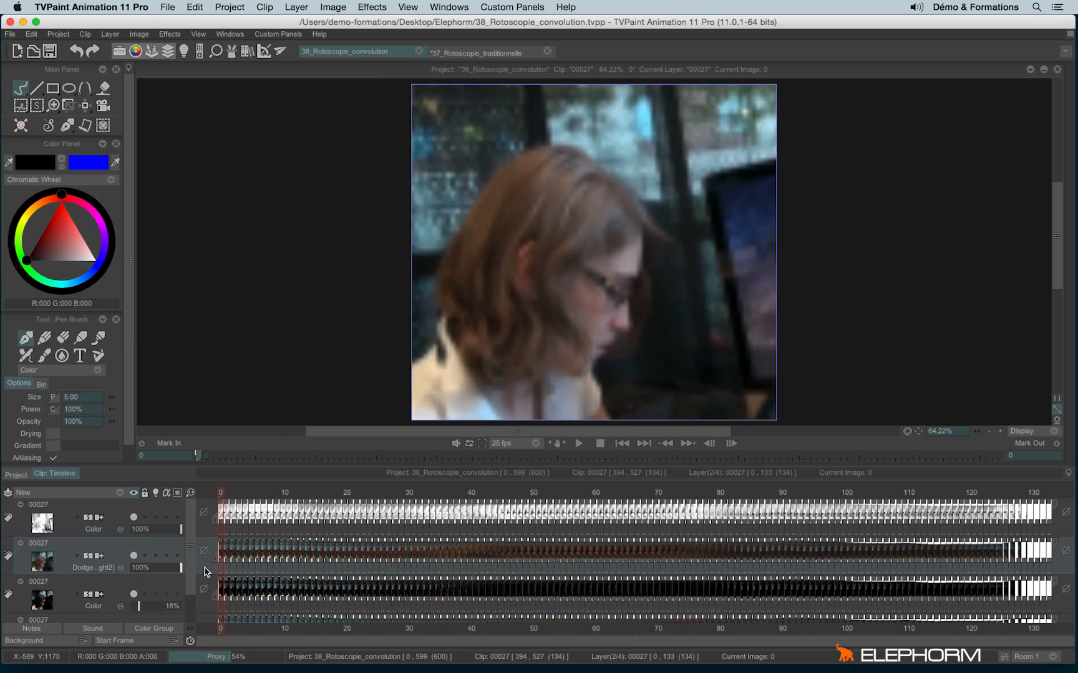
scroll(623, 212, "up", 3)
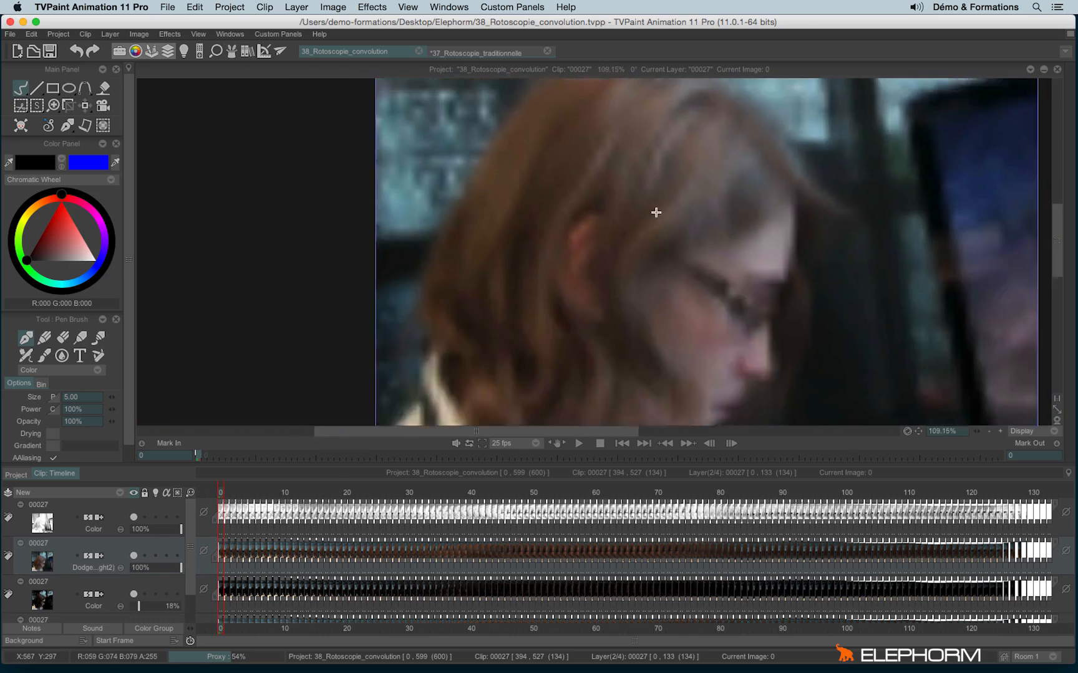
scroll(656, 213, "down", 3)
left_click_drag(674, 199, 562, 255)
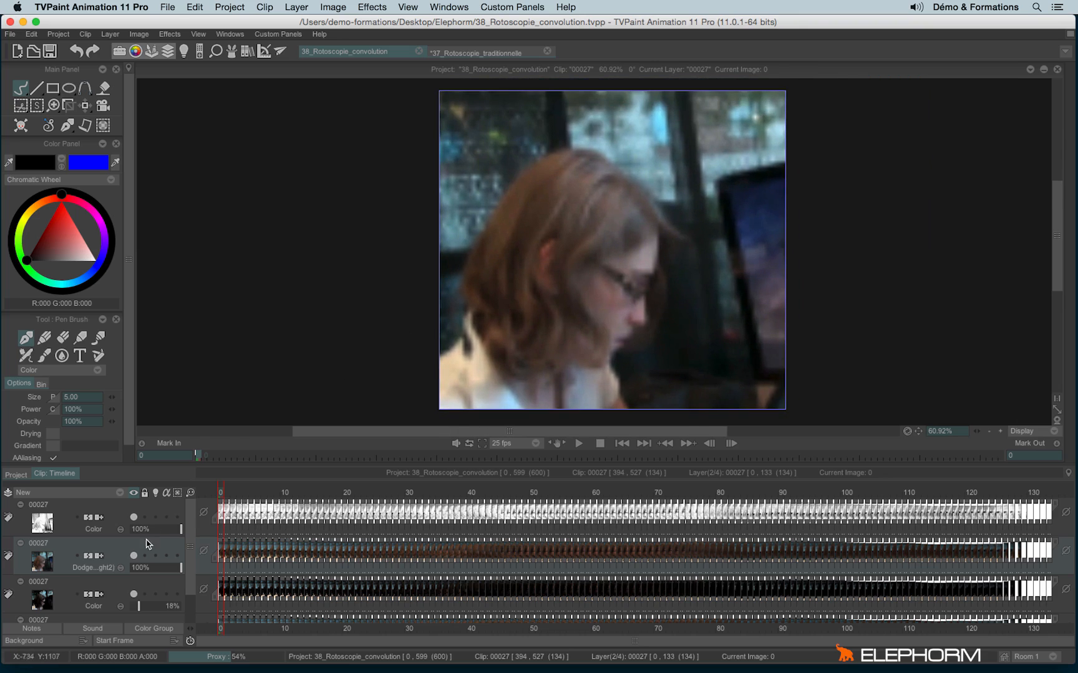
left_click_drag(179, 570, 158, 581)
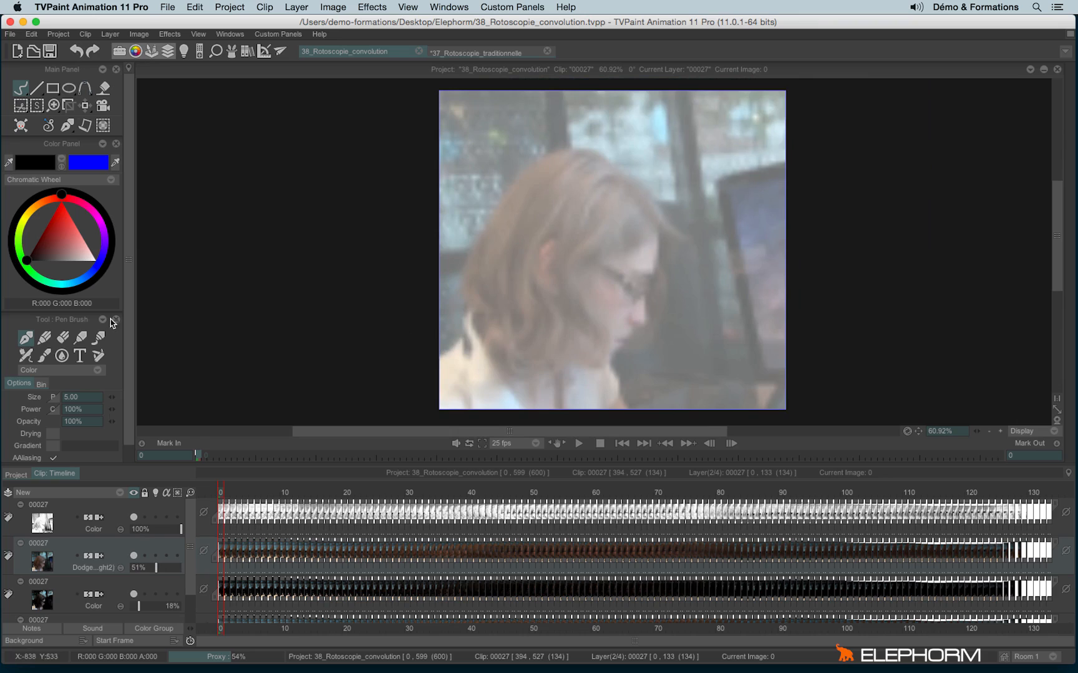
Step: Raise the opacity of the dotted halftone layer to 100% and inspect its dot pattern up close
left_click(98, 595)
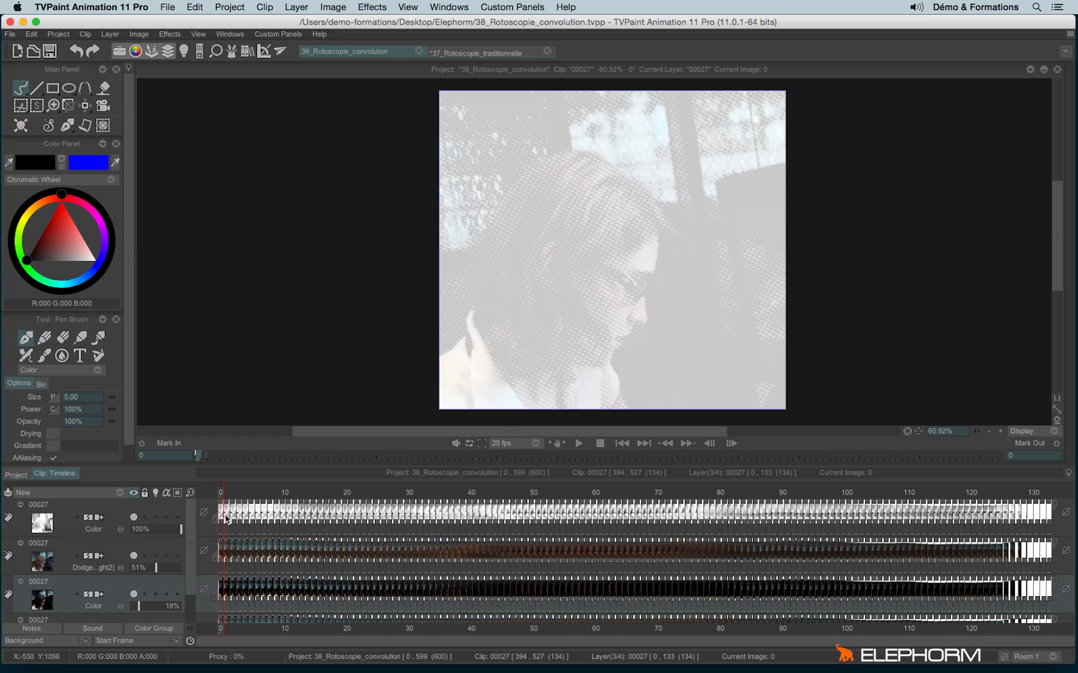
left_click_drag(222, 492, 175, 492)
left_click_drag(143, 610, 200, 611)
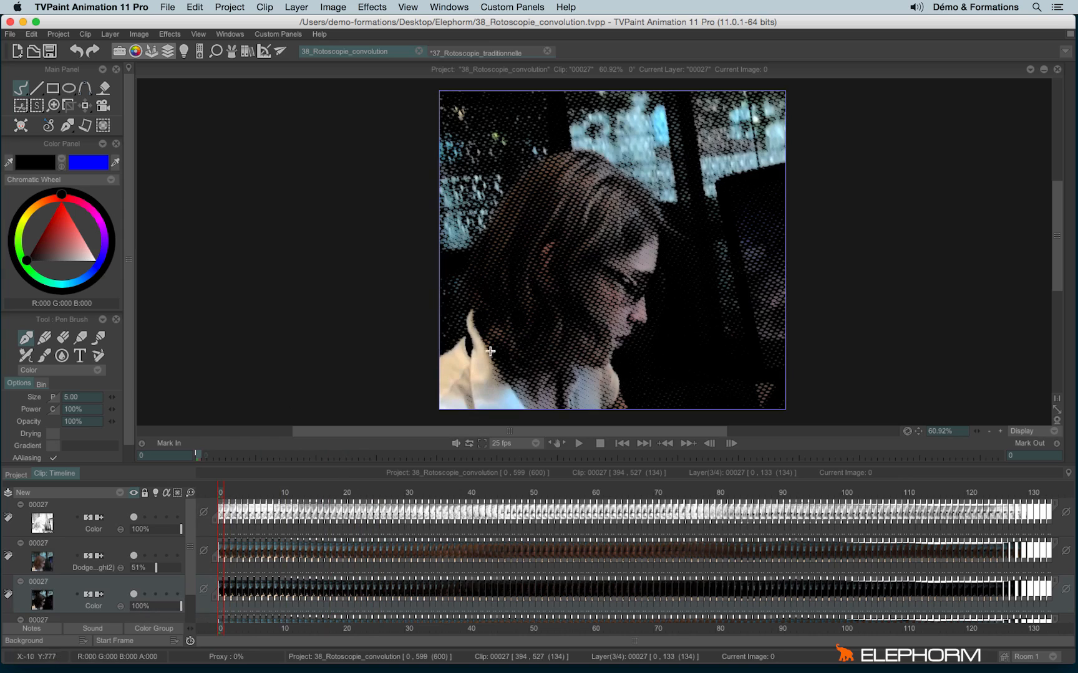
scroll(623, 212, "up", 2)
scroll(633, 208, "up", 2)
scroll(618, 178, "down", 5)
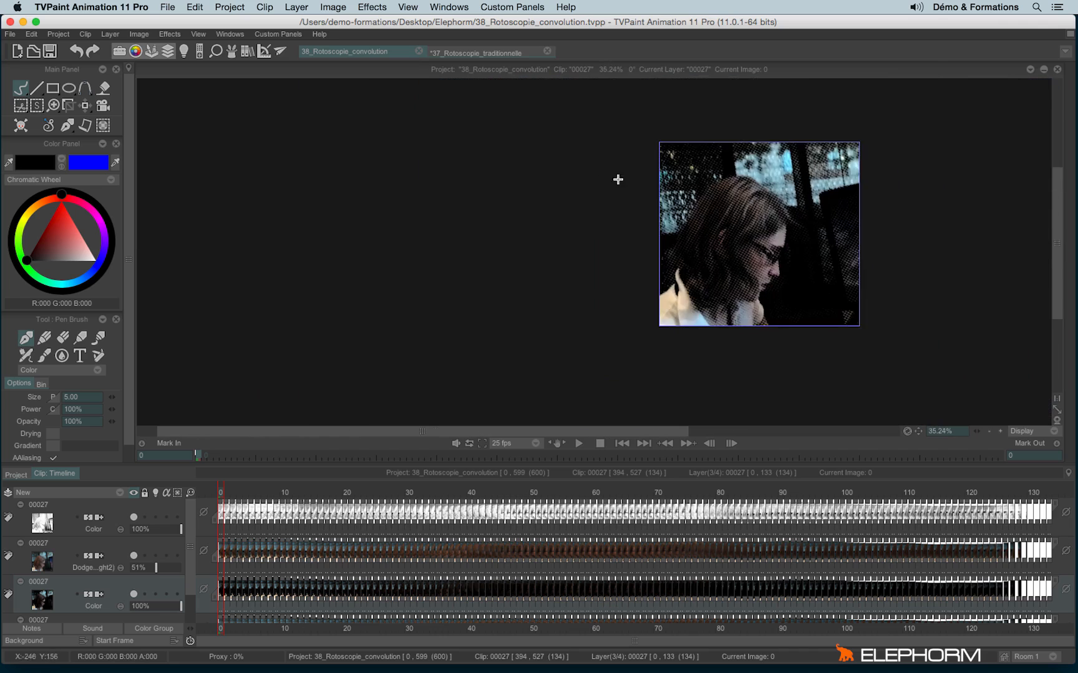
scroll(618, 178, "up", 4)
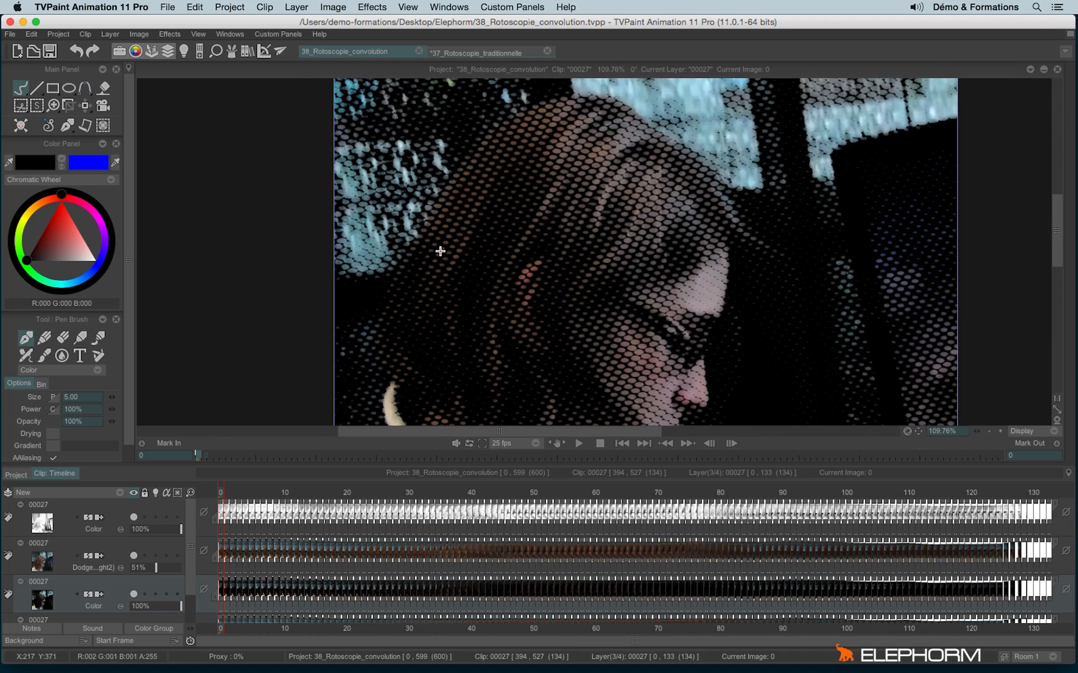
Step: Open the FX Stack for the dotted layer and locate HalfTone among the Stylize effects
left_click(230, 56)
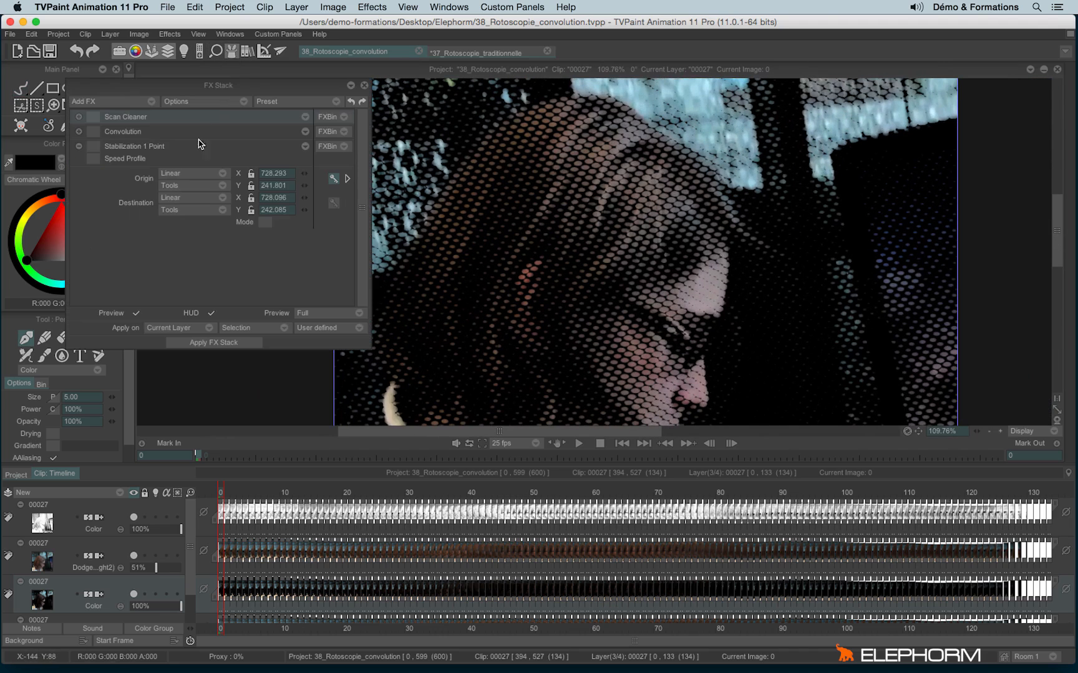
left_click(140, 105)
mouse_move(179, 207)
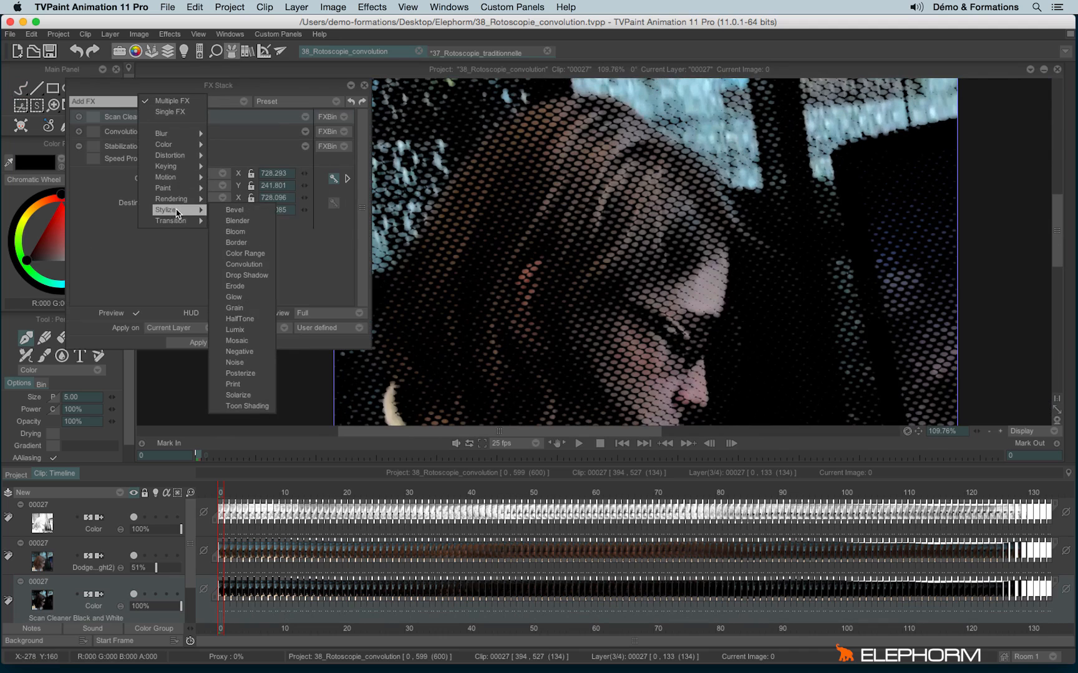
left_click(252, 320)
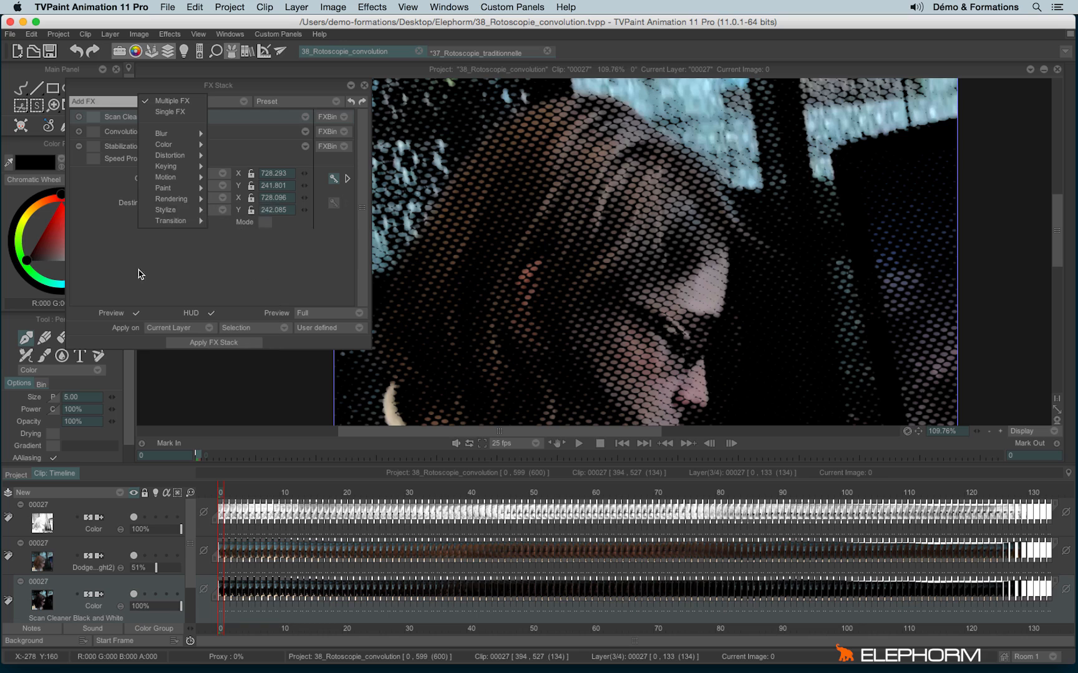
Step: Select the original footage layer at the bottom of the stack and add a HalfTone effect to it
scroll(98, 579, "down", 1)
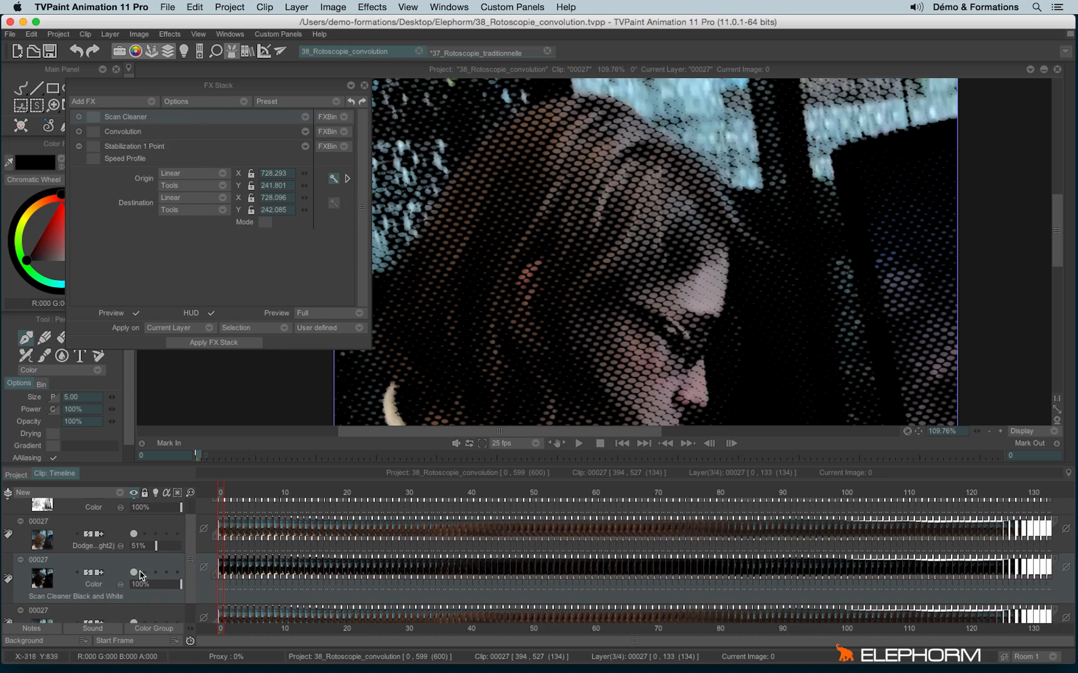
scroll(189, 534, "down", 1)
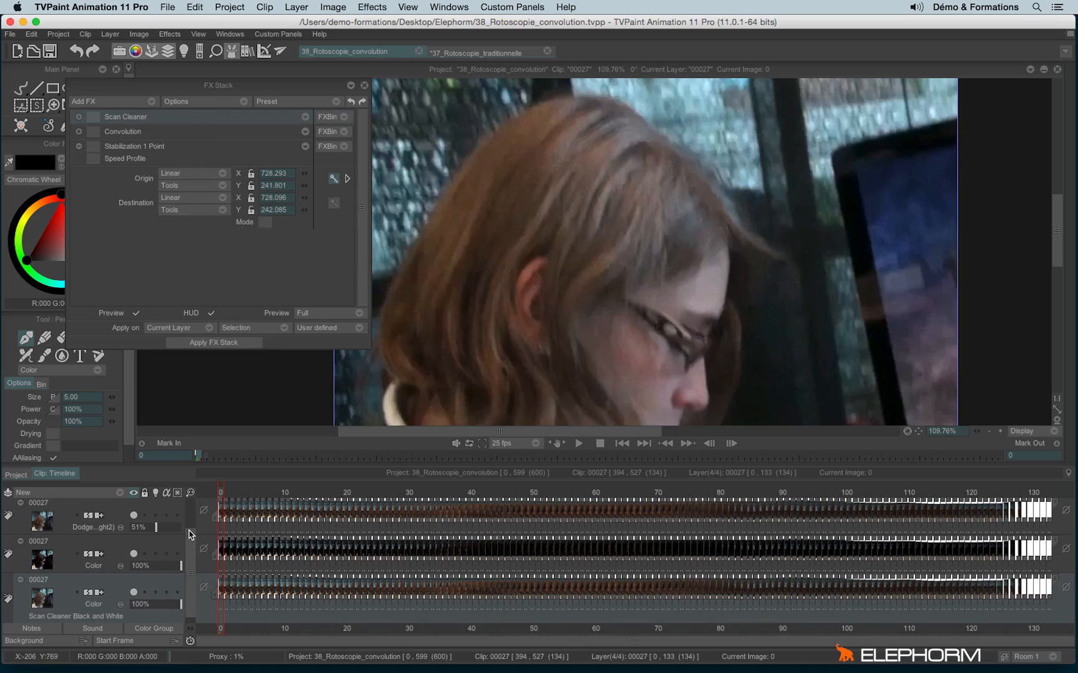
left_click(134, 101)
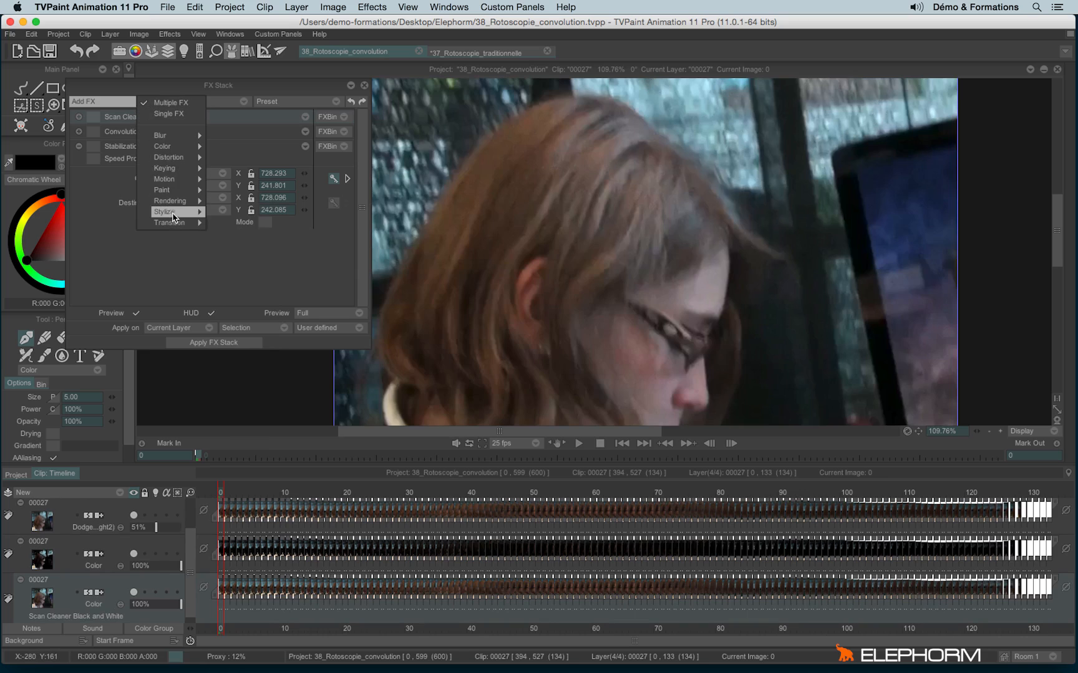
mouse_move(178, 212)
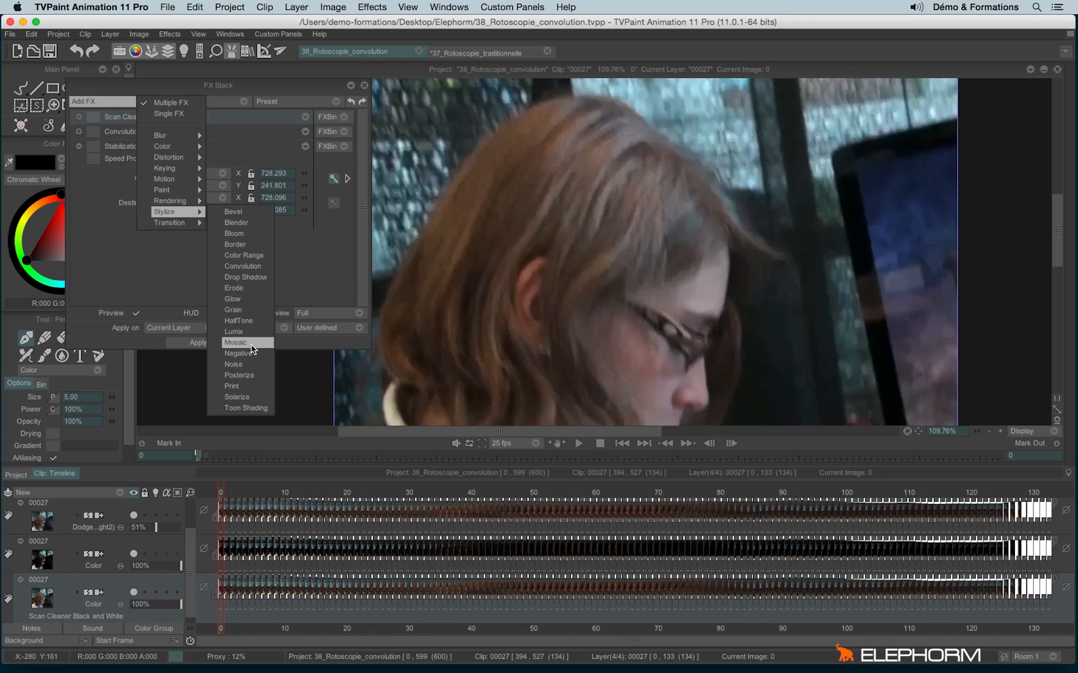
left_click(249, 321)
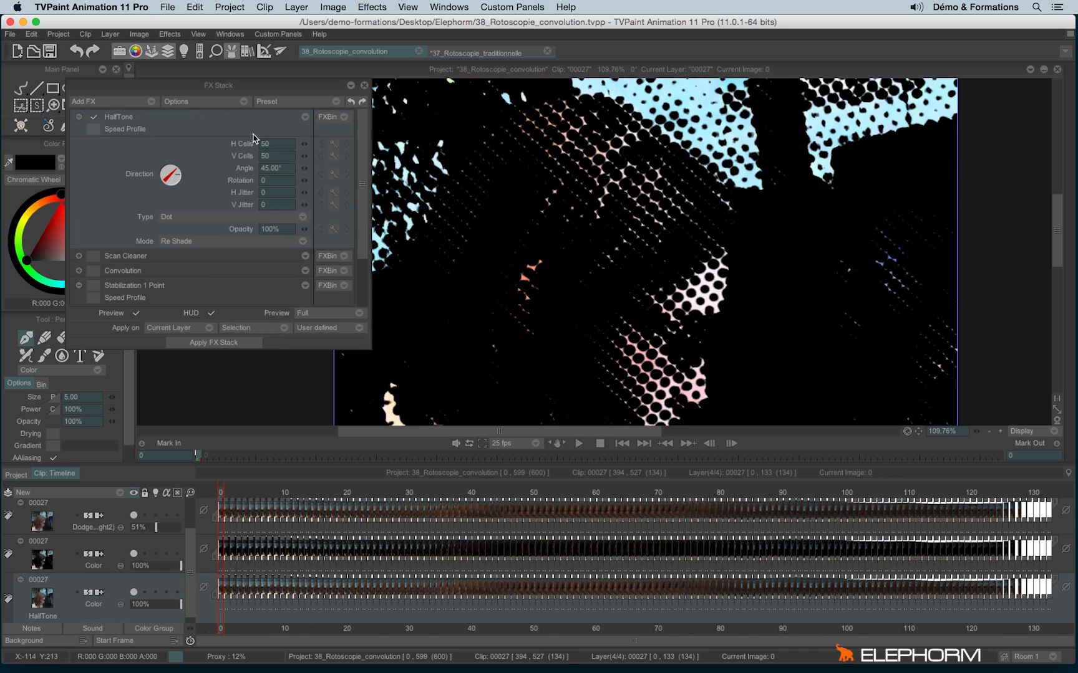
Step: Try several HalfTone pattern types on the footage, including Cross, Line and Scale
left_click(299, 218)
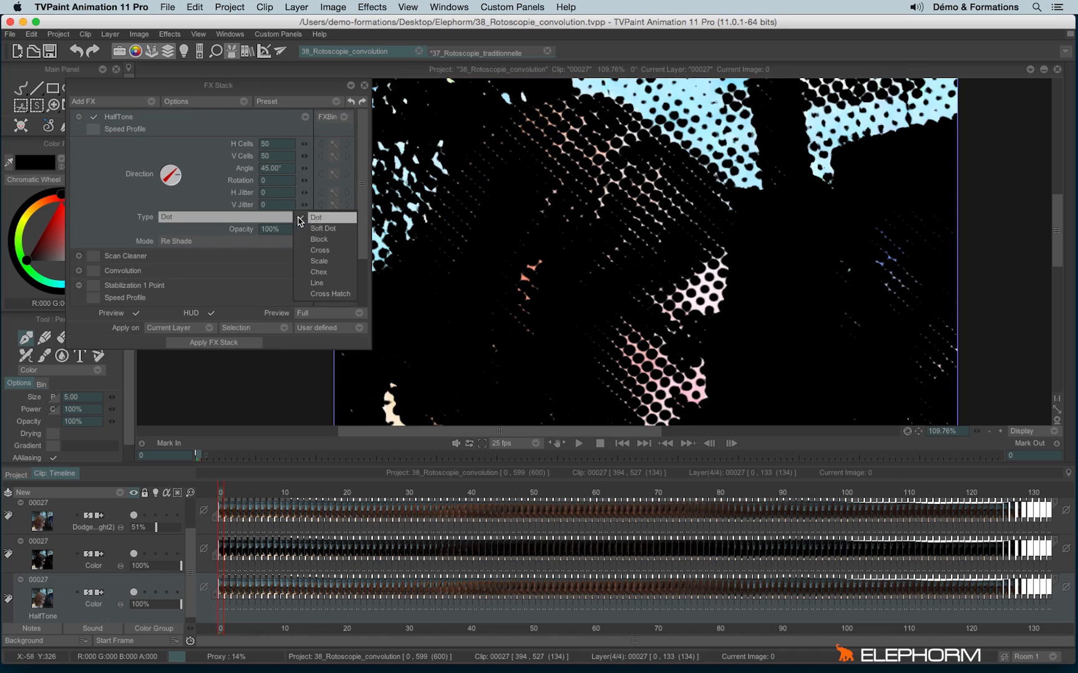
left_click(322, 229)
left_click(300, 218)
left_click(319, 239)
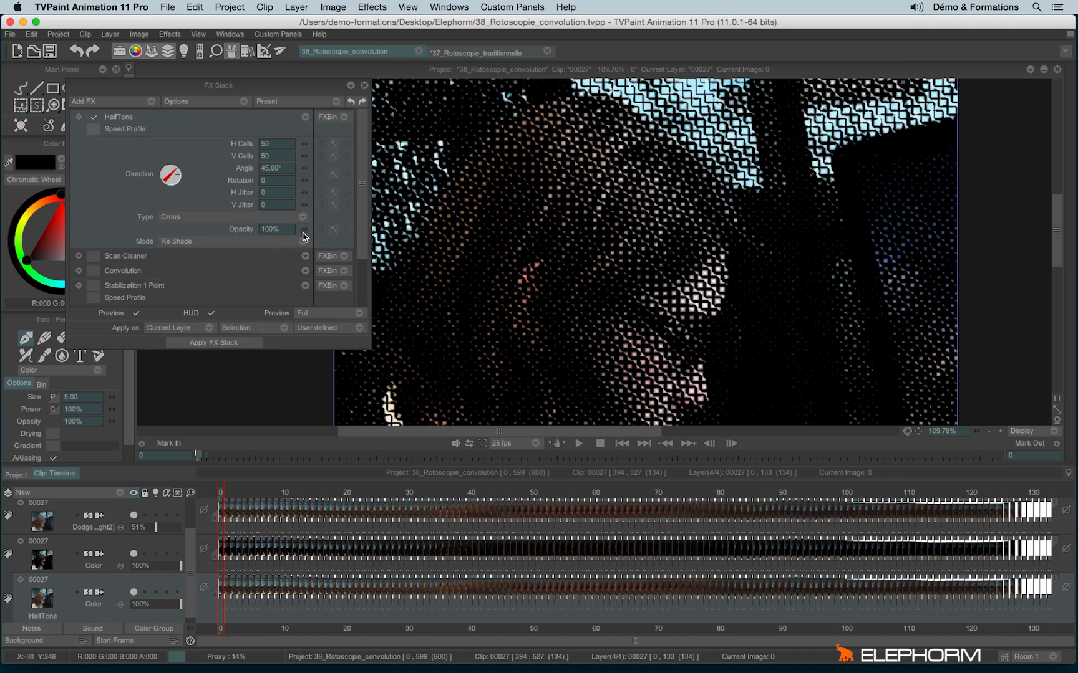
left_click(270, 217)
left_click(301, 251)
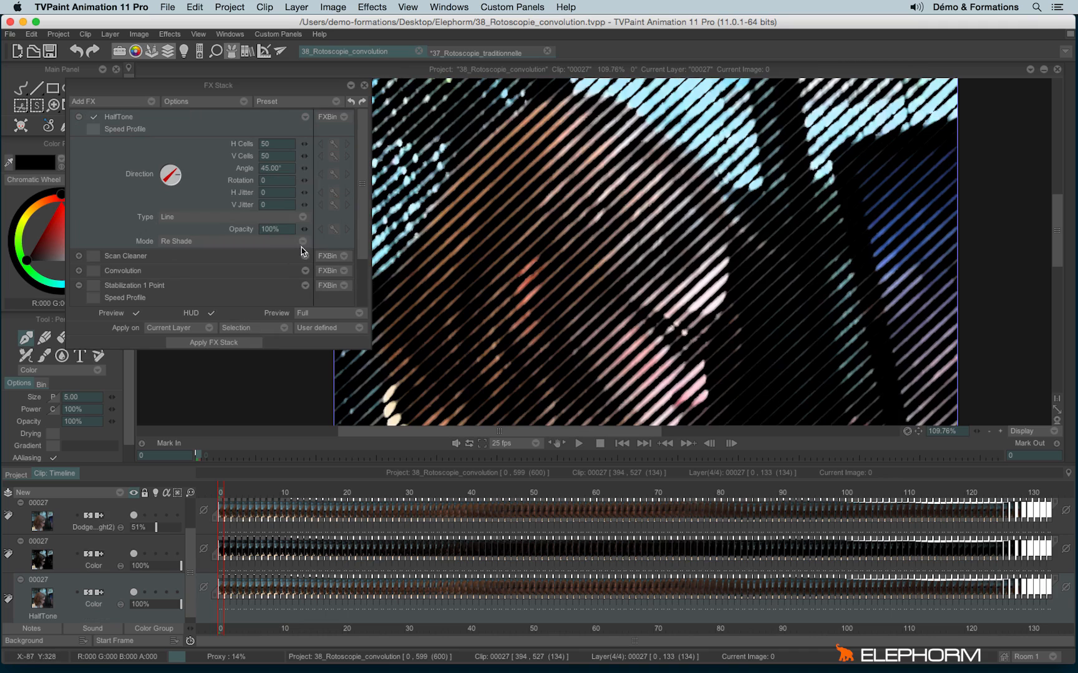
left_click(276, 218)
left_click(305, 194)
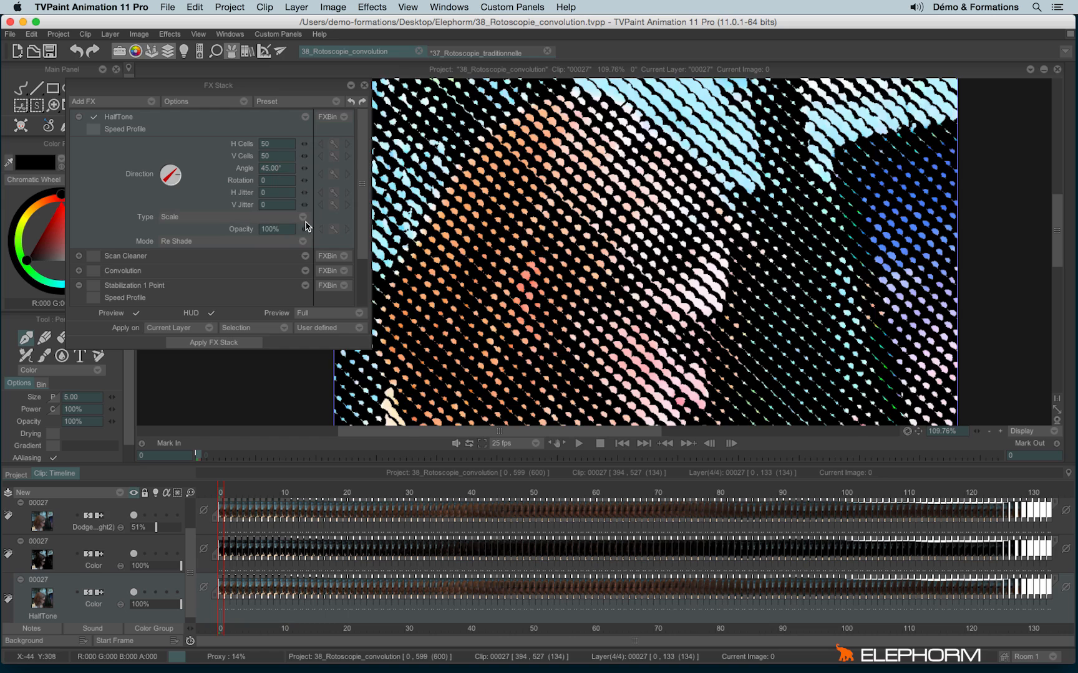
Step: Remove the HalfTone effect from the stack and close the FX Stack
left_click(304, 117)
left_click(343, 206)
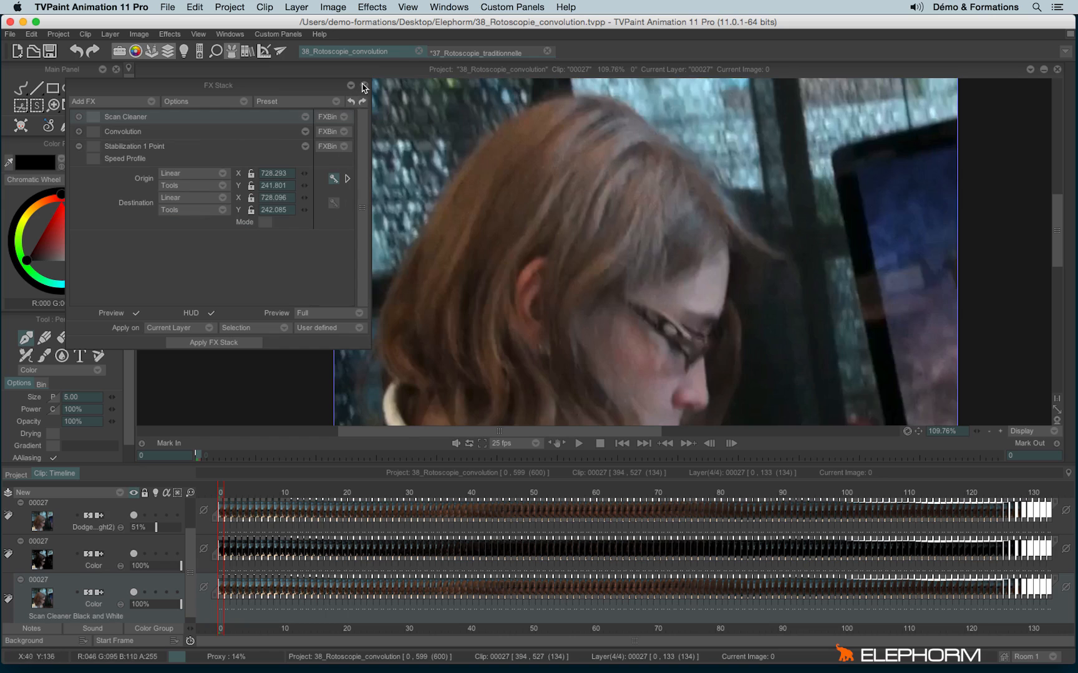
left_click(365, 86)
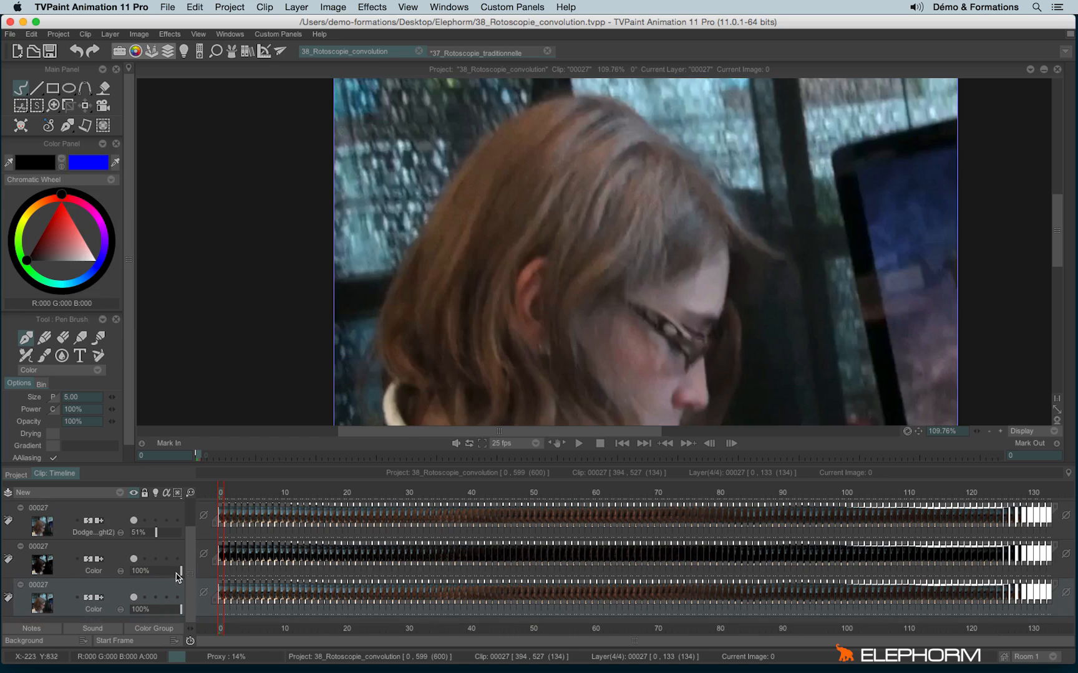
Step: Lower the dotted halftone layer's opacity to just under 20% and check the composite at frames 64 and 0
left_click_drag(175, 572, 142, 574)
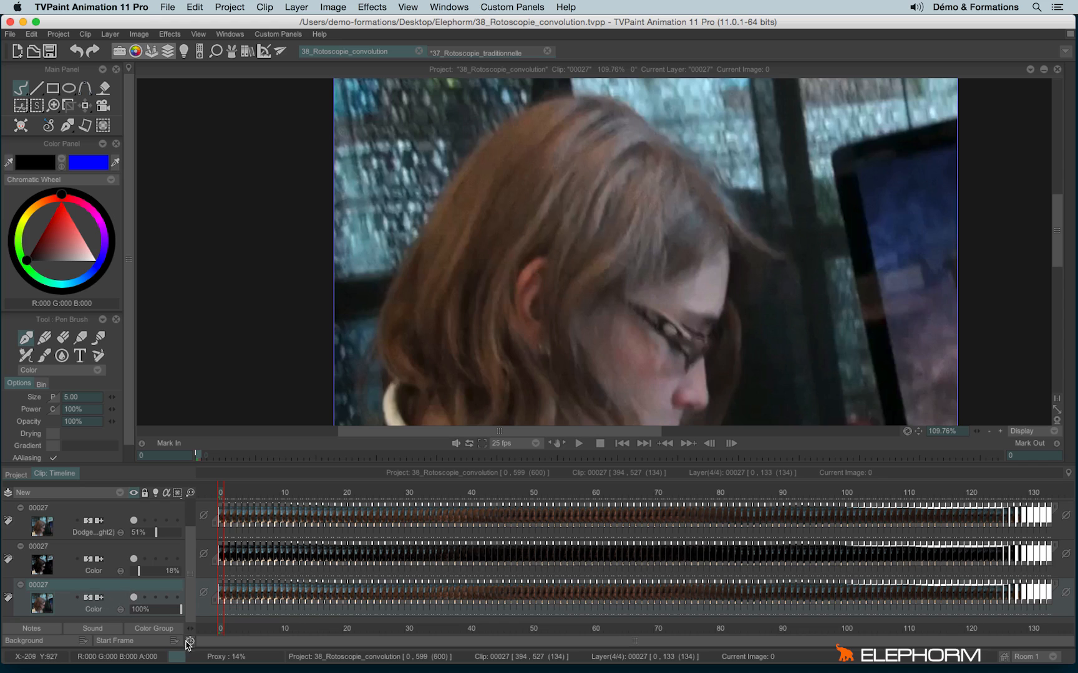
scroll(724, 185, "down", 5)
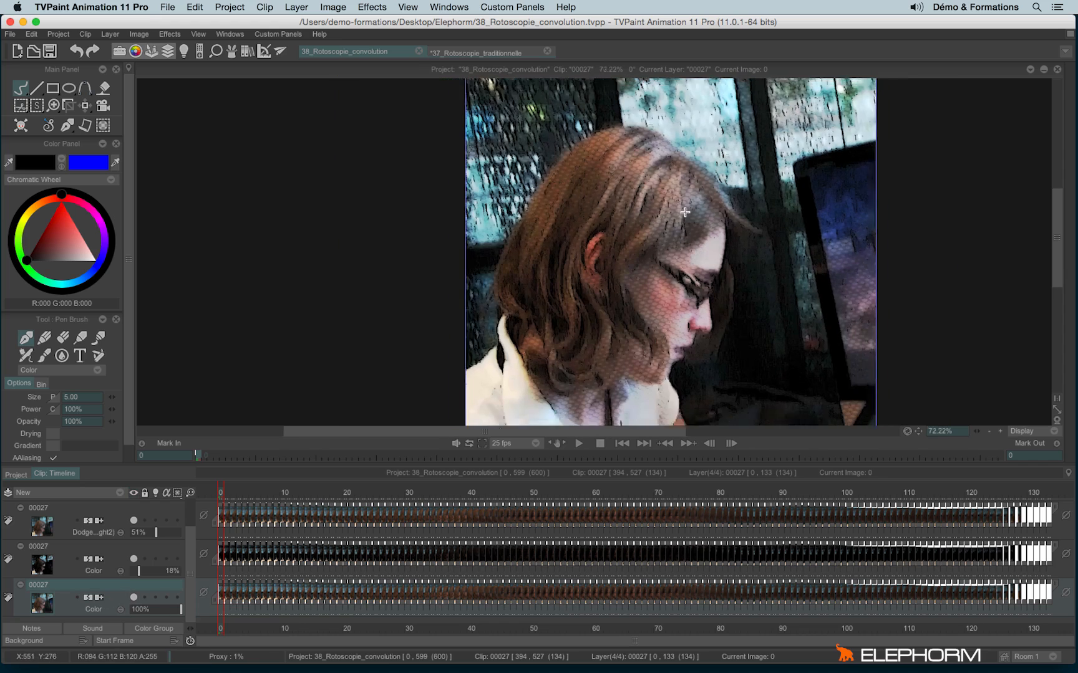
scroll(697, 190, "up", 2)
left_click_drag(696, 190, 594, 163)
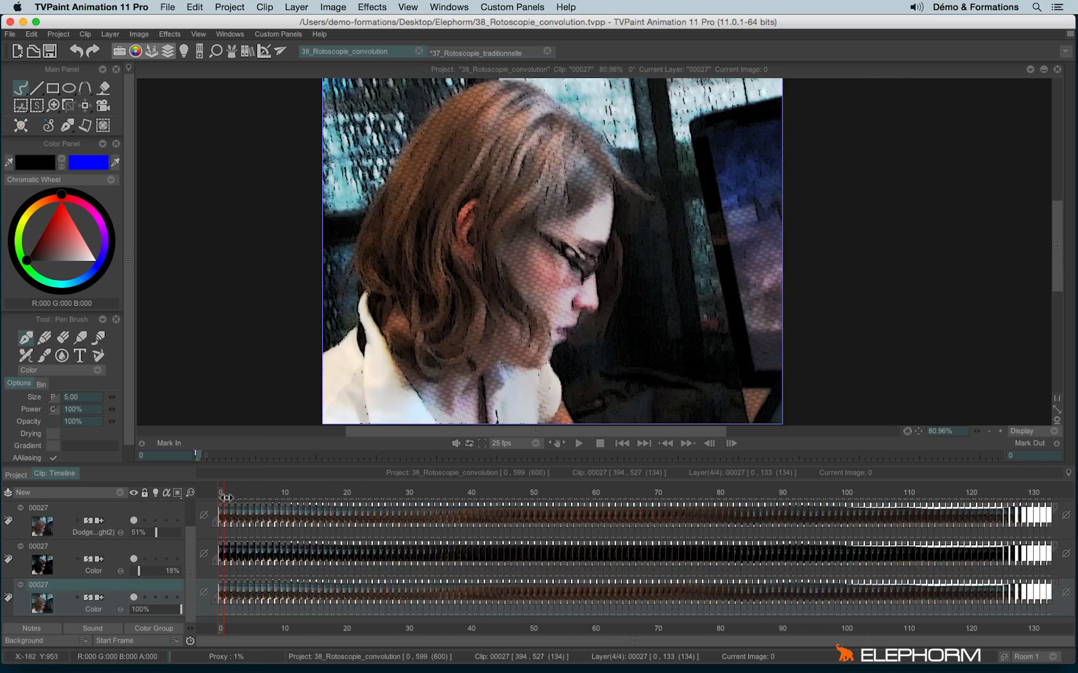
left_click_drag(222, 494, 619, 515)
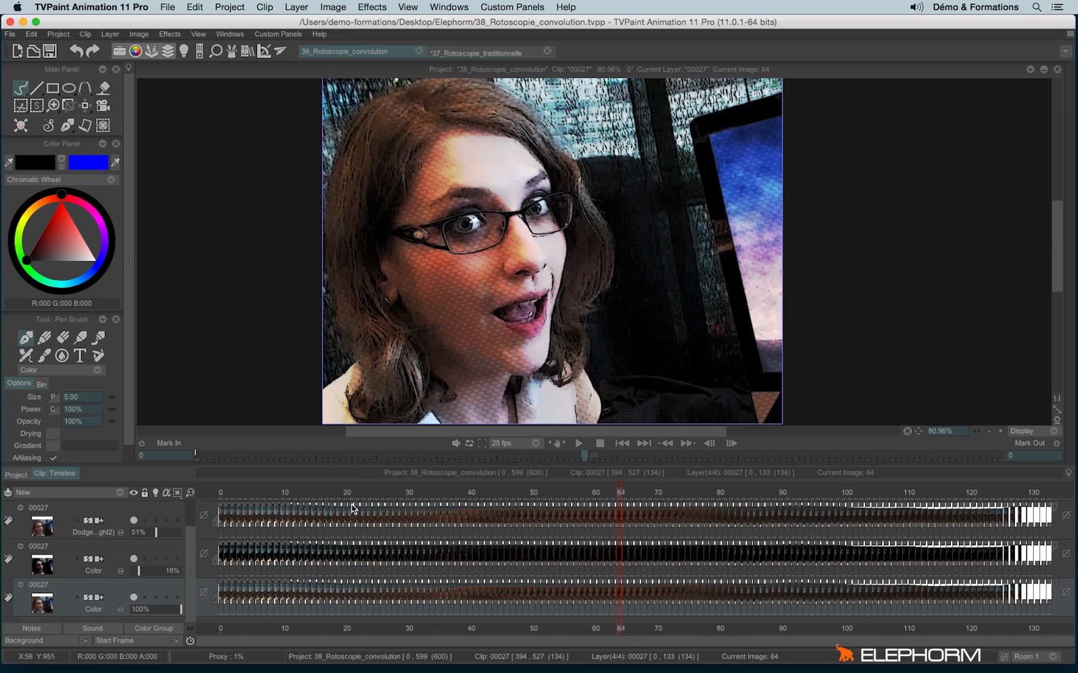
left_click(222, 494)
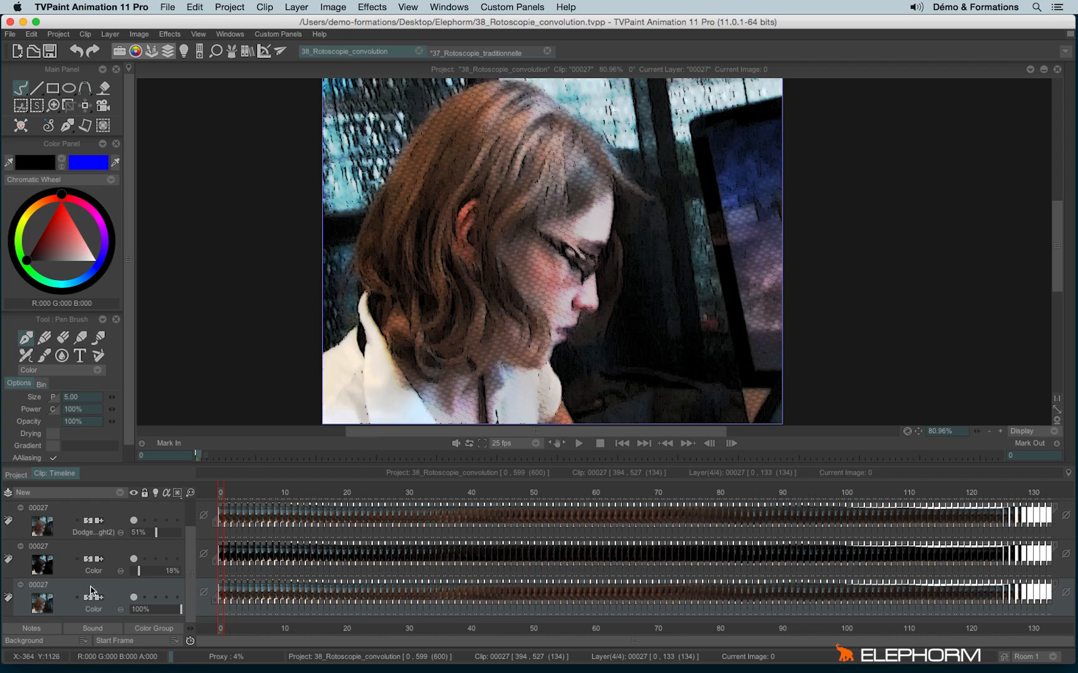
Step: Activate the Custom Brush tool and look through its stamp modes, such as Smear Stamp and Smear Source
left_click(97, 357)
left_click(86, 439)
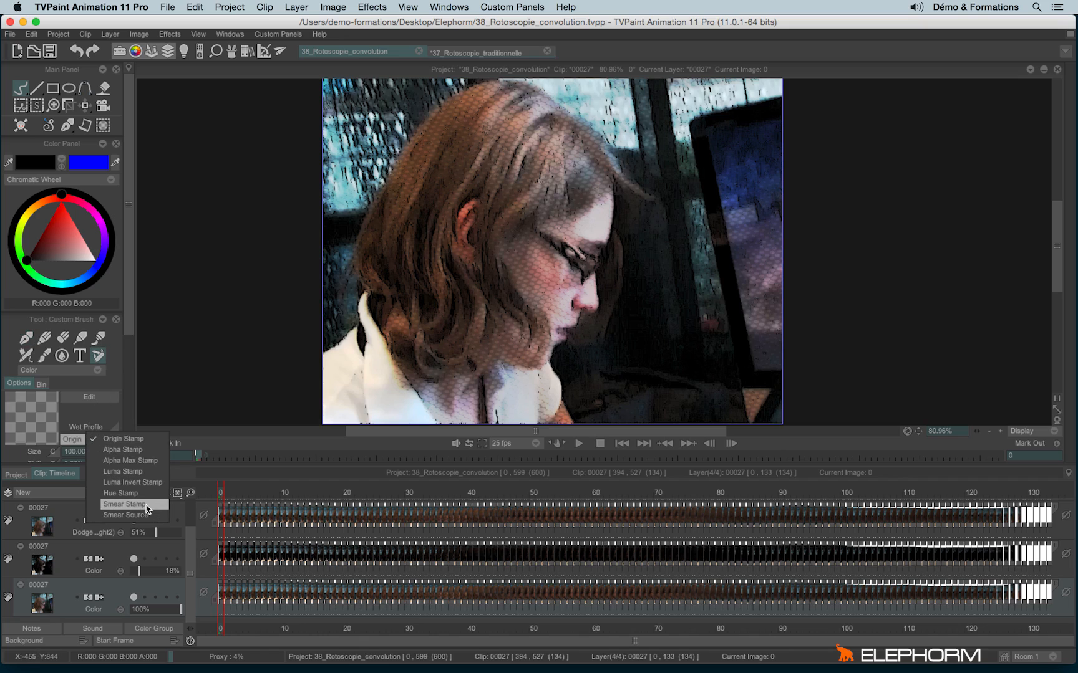
left_click(124, 317)
Step: Open the Untitled clip from the project's clip overview and compare its line art layer with the painted footage layer
left_click(16, 475)
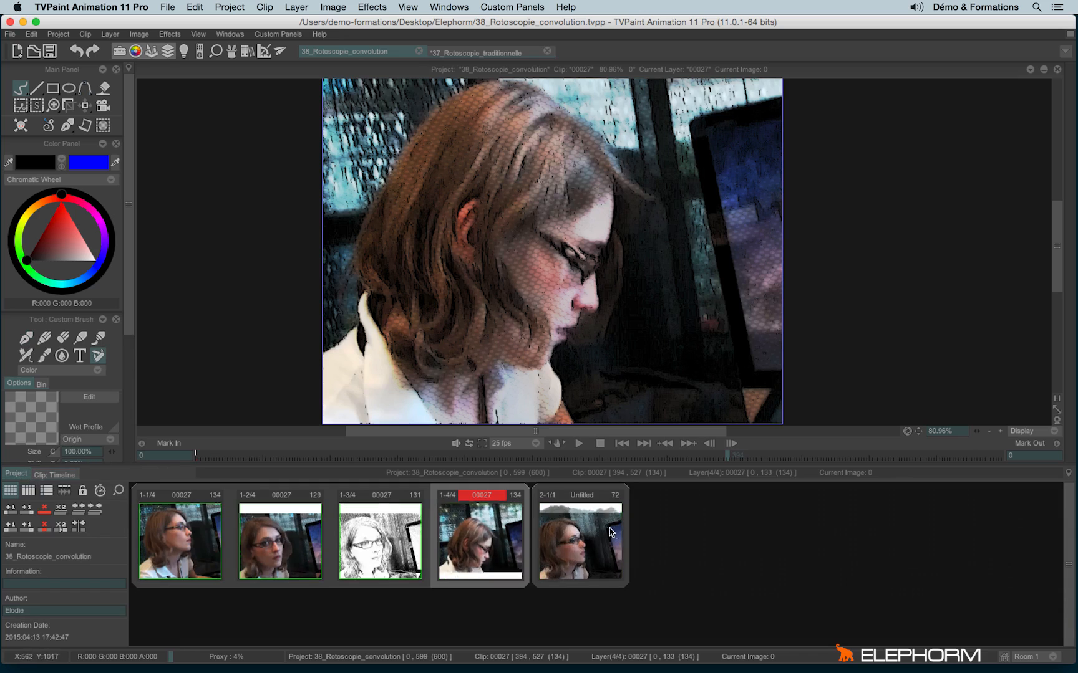
double_click(576, 539)
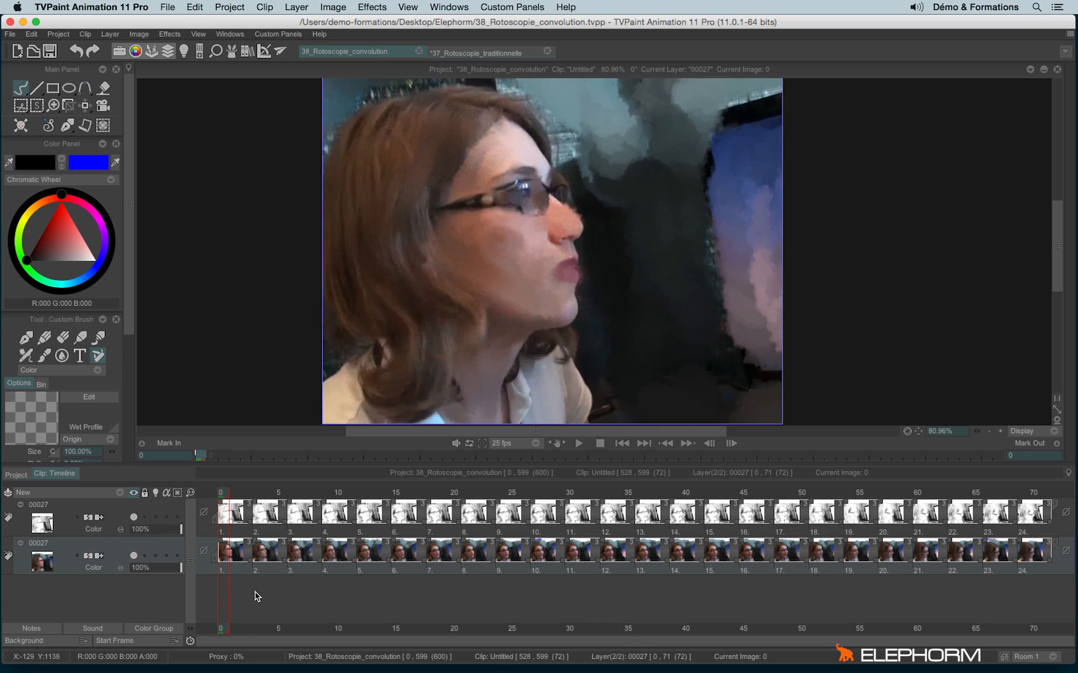
key("Up")
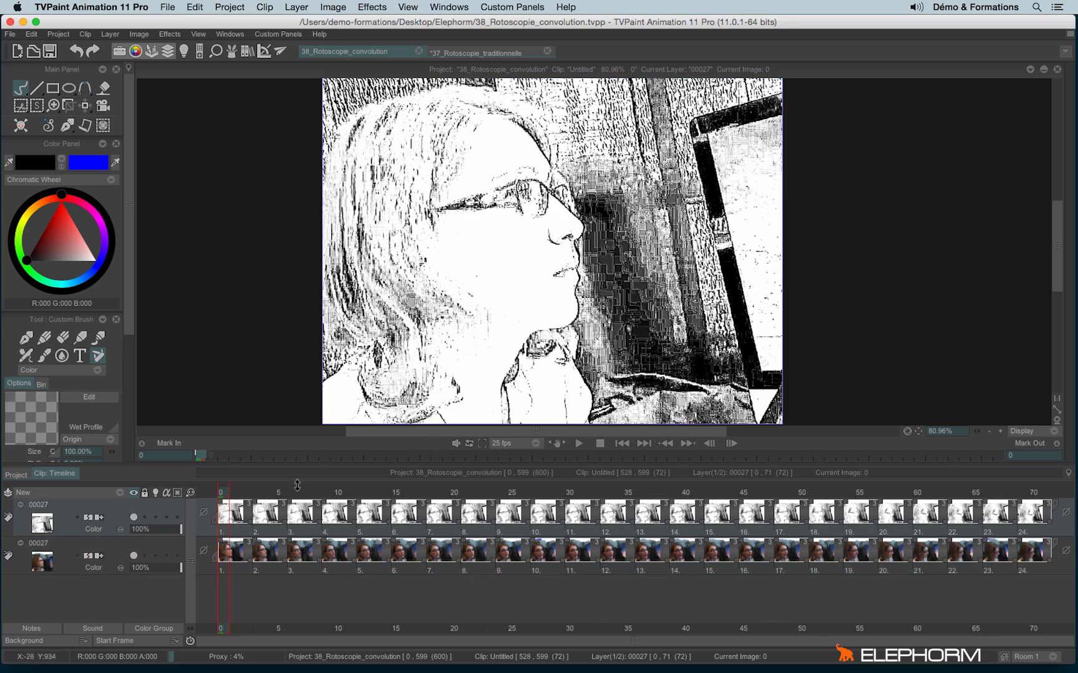
mouse_move(239, 497)
left_mouse_down()
mouse_move(229, 494)
mouse_move(656, 493)
mouse_move(221, 493)
left_mouse_up()
key("Down")
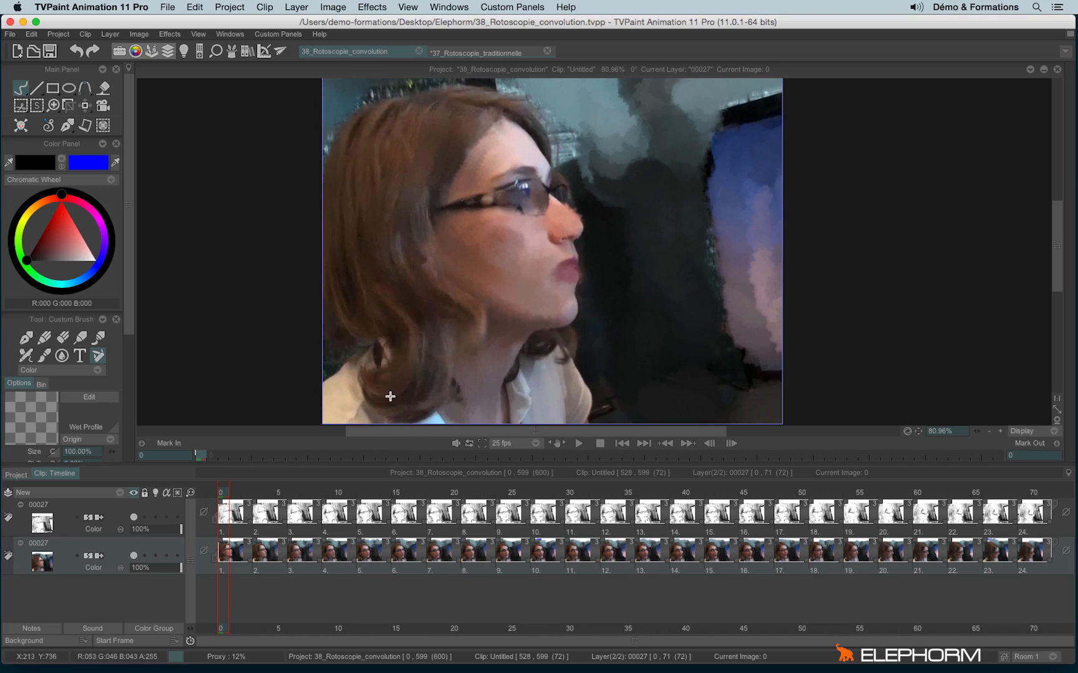
Step: With the painted layer current, review the Custom Brush's stamp mode and brush settings
scroll(102, 384, "down", 3)
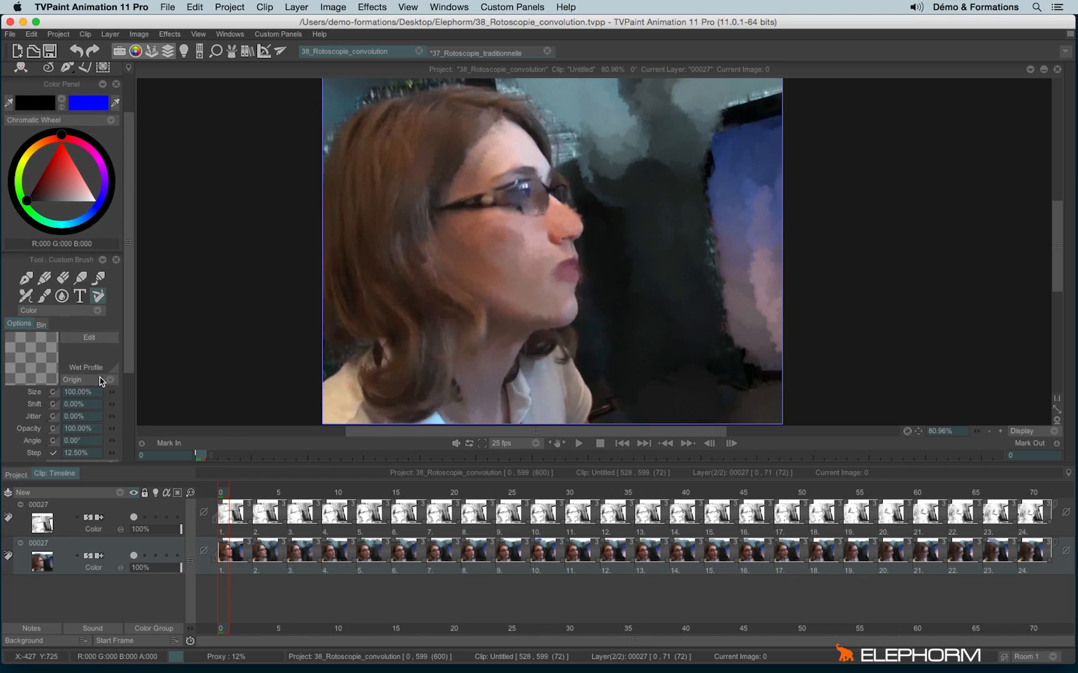
left_click(101, 379)
scroll(125, 356, "up", 3)
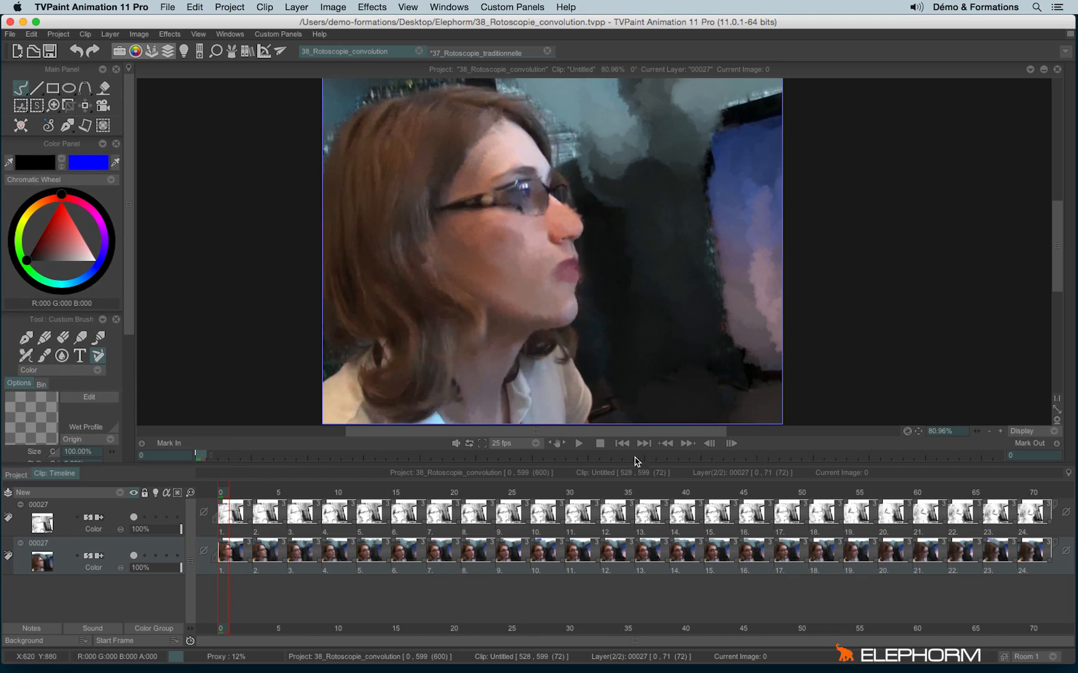
Step: Play the Untitled clip to preview the line art over the painted footage, and stop playback
left_click(578, 444)
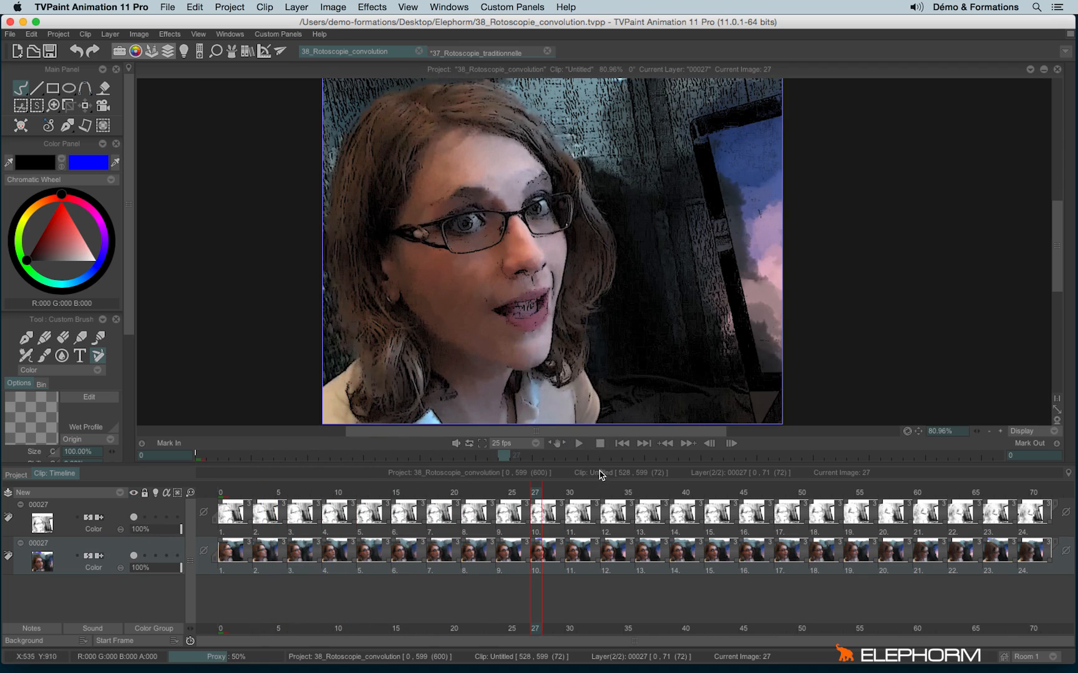
left_click(579, 443)
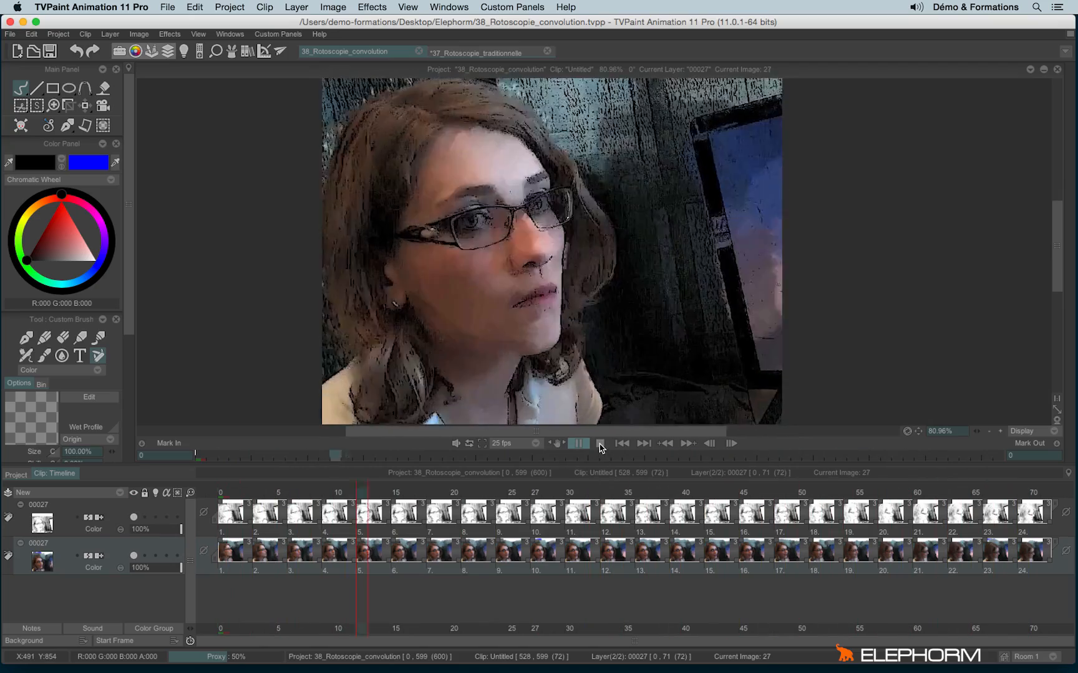
left_click(600, 444)
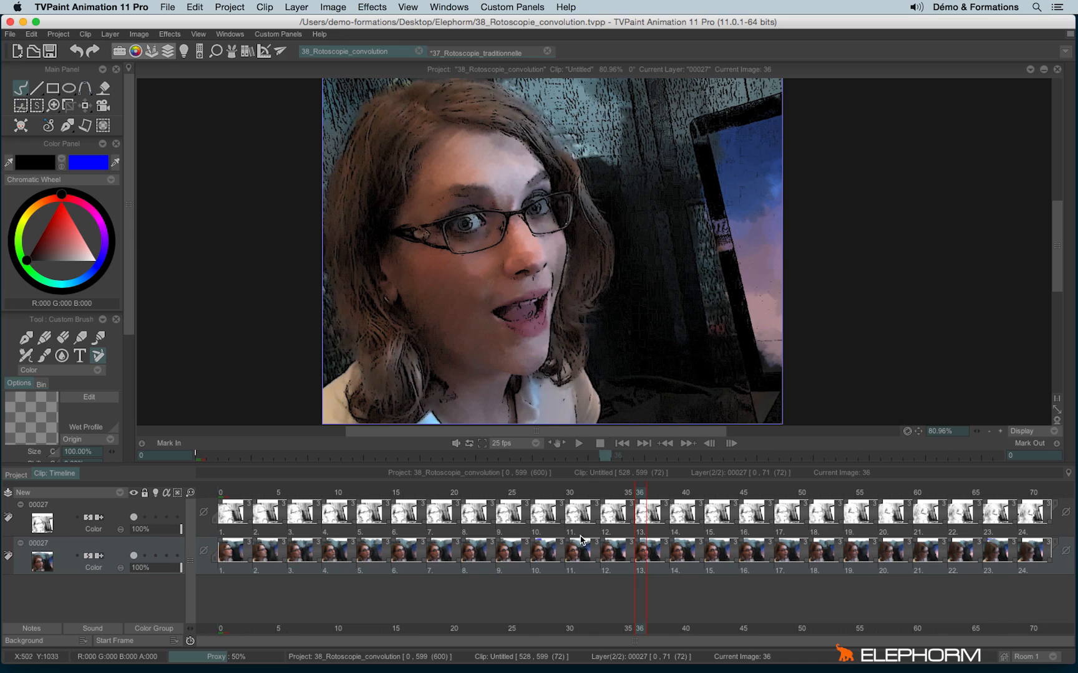